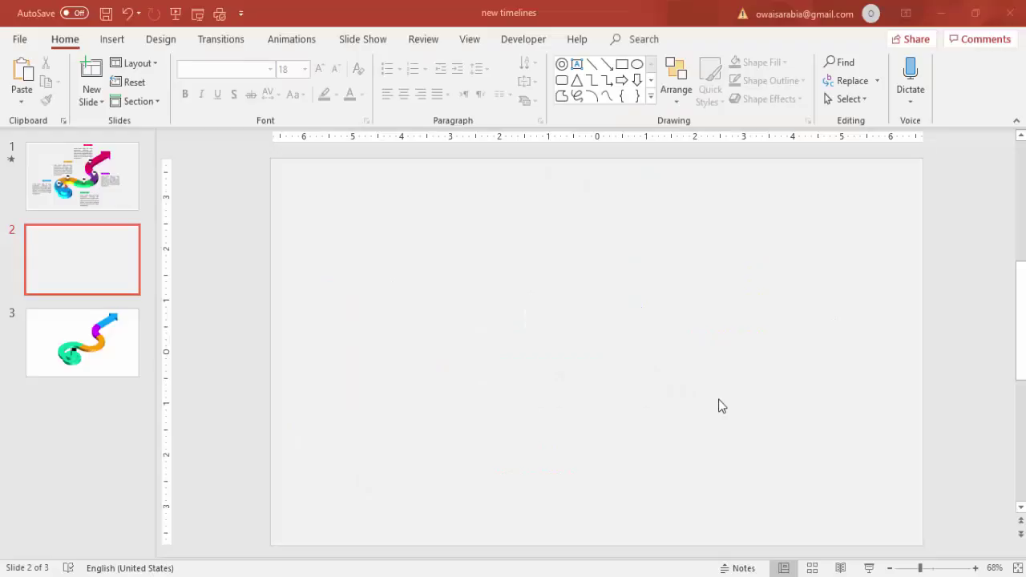
Show the slide guides and insert a donut shape about 4.19" in diameter near the middle of slide 2.
{"action": "left_click", "coordinate": [469, 39]}
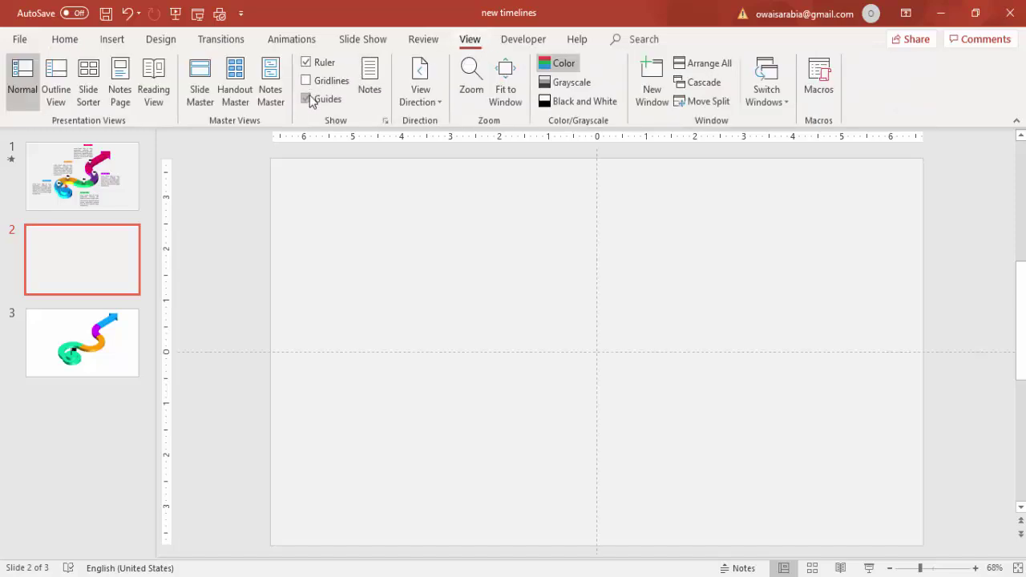
{"action": "left_click", "coordinate": [111, 40]}
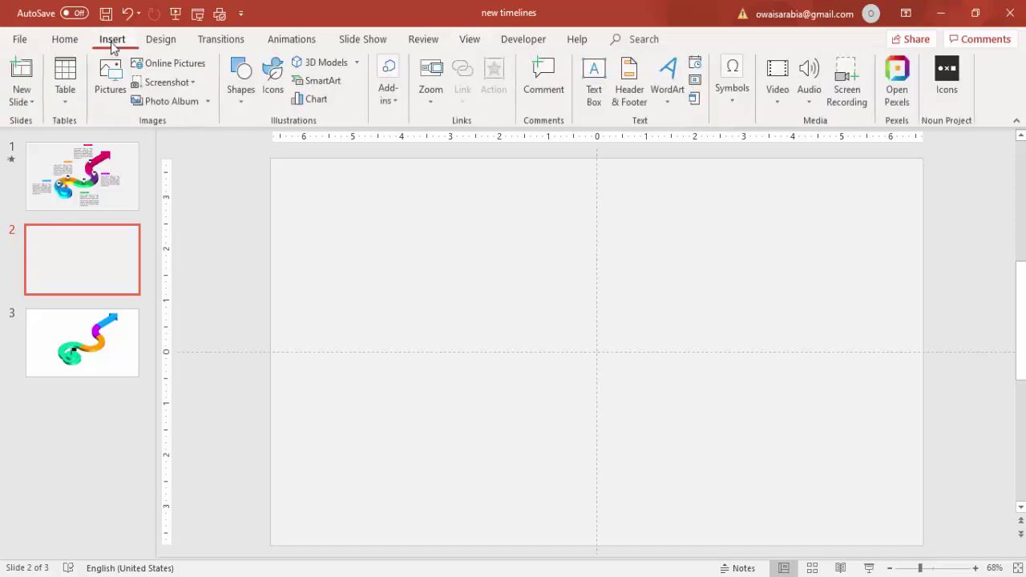
{"action": "left_click", "coordinate": [241, 103]}
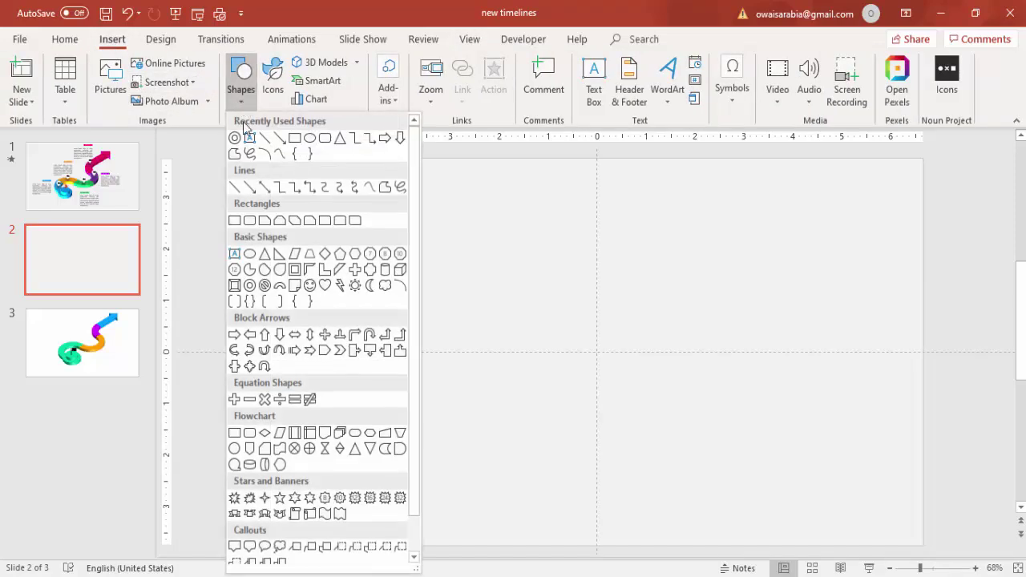
{"action": "left_click", "coordinate": [252, 287]}
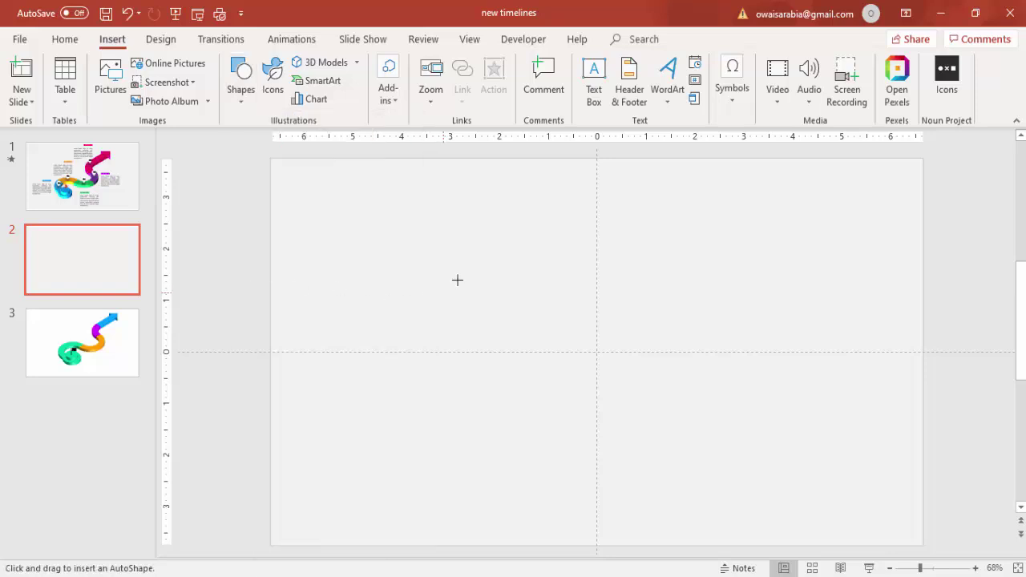
{"action": "mouse_move", "coordinate": [544, 329]}
{"action": "left_mouse_down"}
{"action": "mouse_move", "coordinate": [673, 435]}
{"action": "mouse_move", "coordinate": [678, 453]}
{"action": "left_mouse_up"}
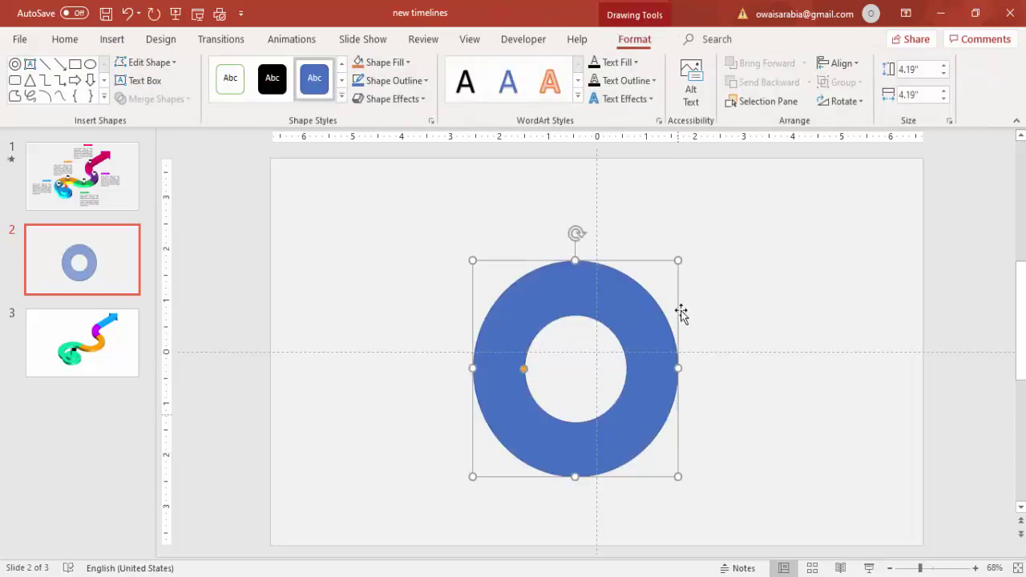
Remove the donut's outline and align it to the centre and middle of the slide.
{"action": "left_click", "coordinate": [404, 80]}
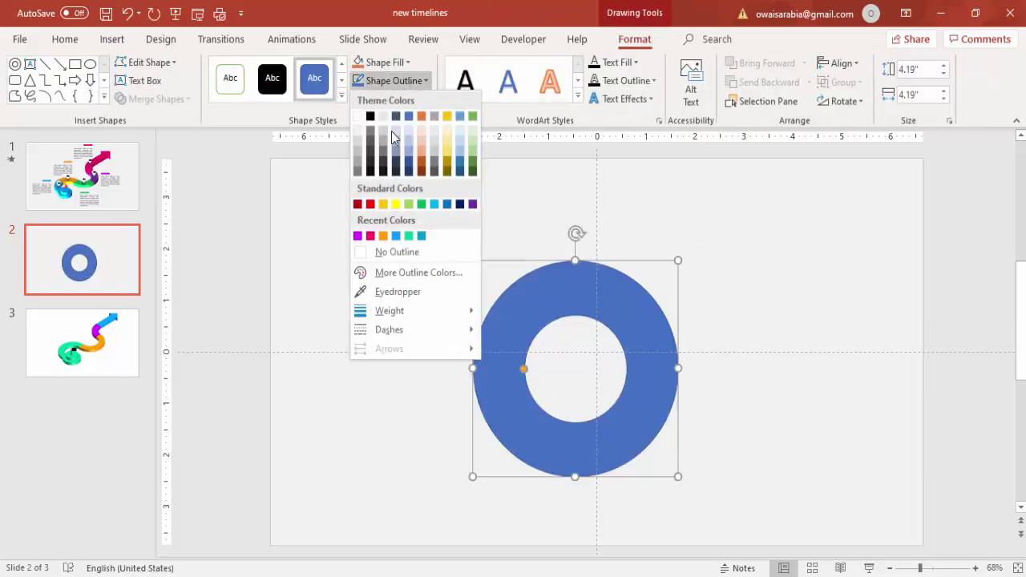
{"action": "left_click", "coordinate": [391, 255]}
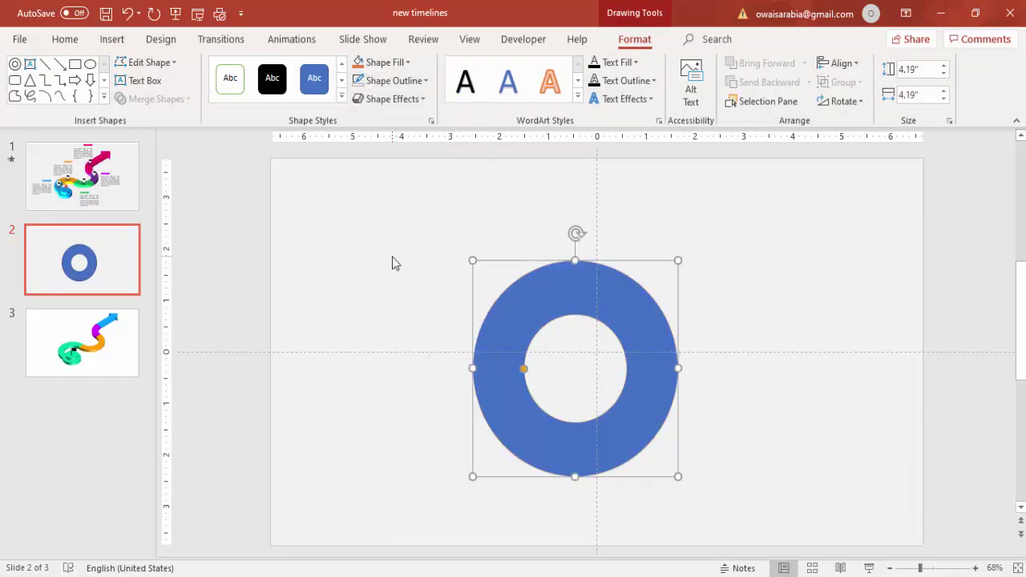
{"action": "left_click", "coordinate": [838, 64]}
{"action": "left_click", "coordinate": [851, 101]}
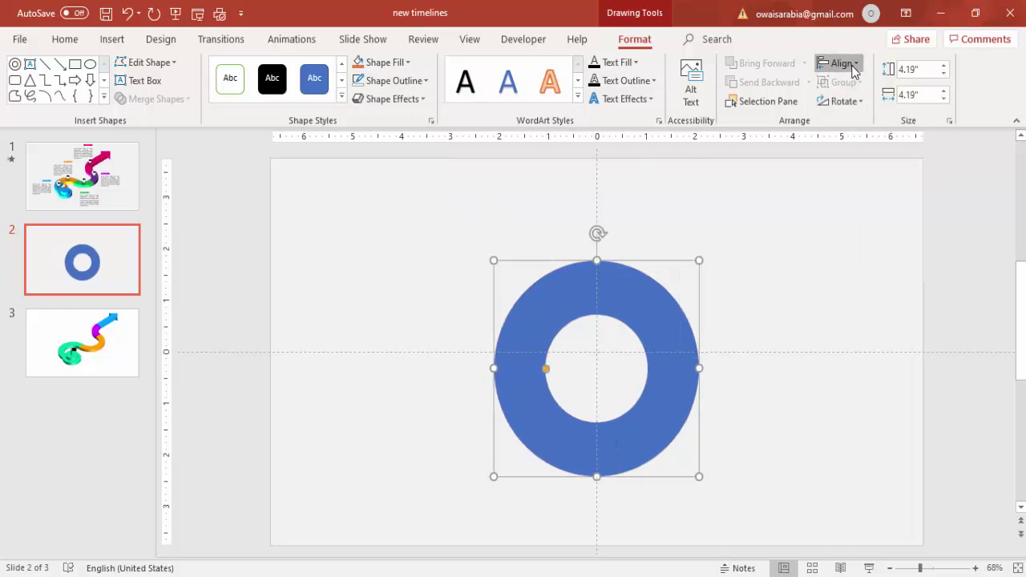
{"action": "left_click", "coordinate": [842, 64]}
{"action": "left_click", "coordinate": [822, 165]}
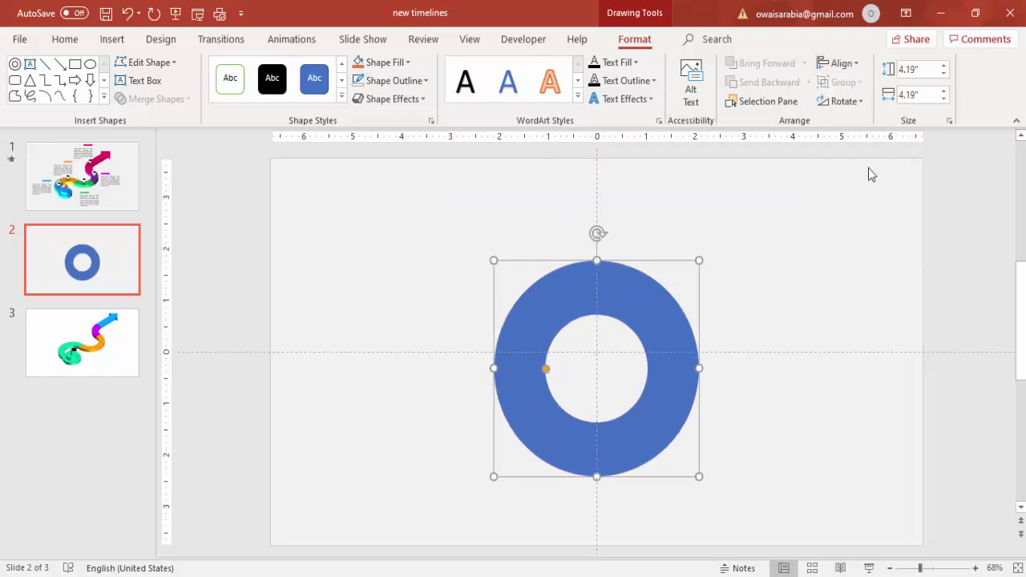
{"action": "left_click", "coordinate": [818, 248]}
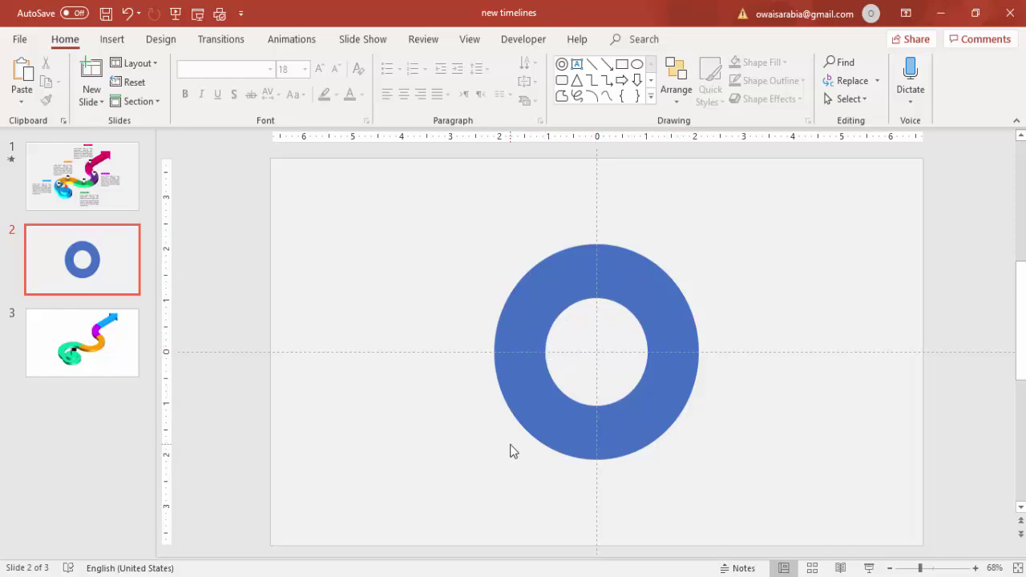
Draw a rectangle about 2.79" wide and 2.58" high covering the donut's upper-left quarter, with its corner at the guide intersection.
{"action": "left_click", "coordinate": [111, 38]}
{"action": "left_click", "coordinate": [239, 80]}
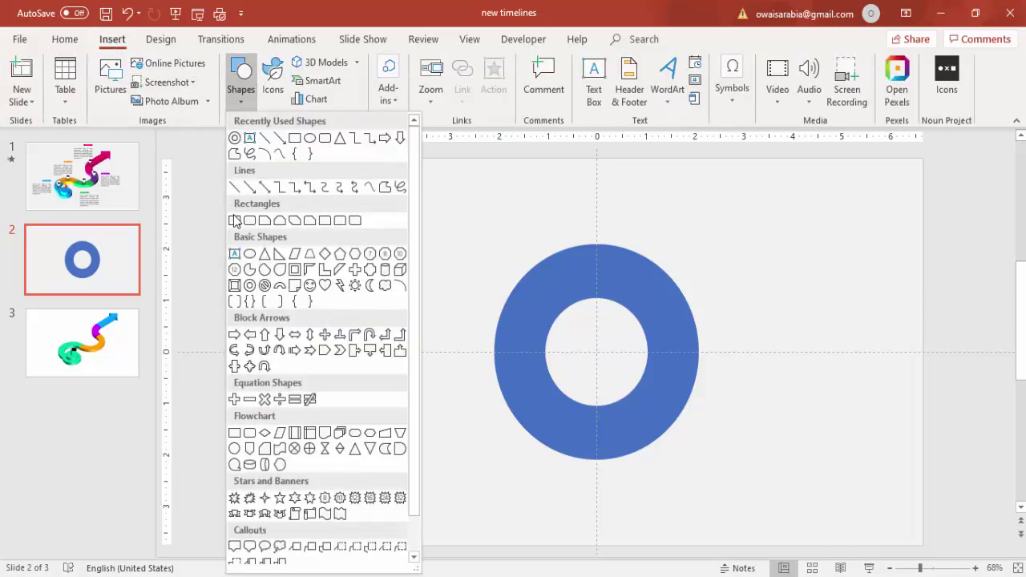
{"action": "left_click", "coordinate": [234, 220]}
{"action": "left_click_drag", "start_coordinate": [460, 219], "coordinate": [593, 350]}
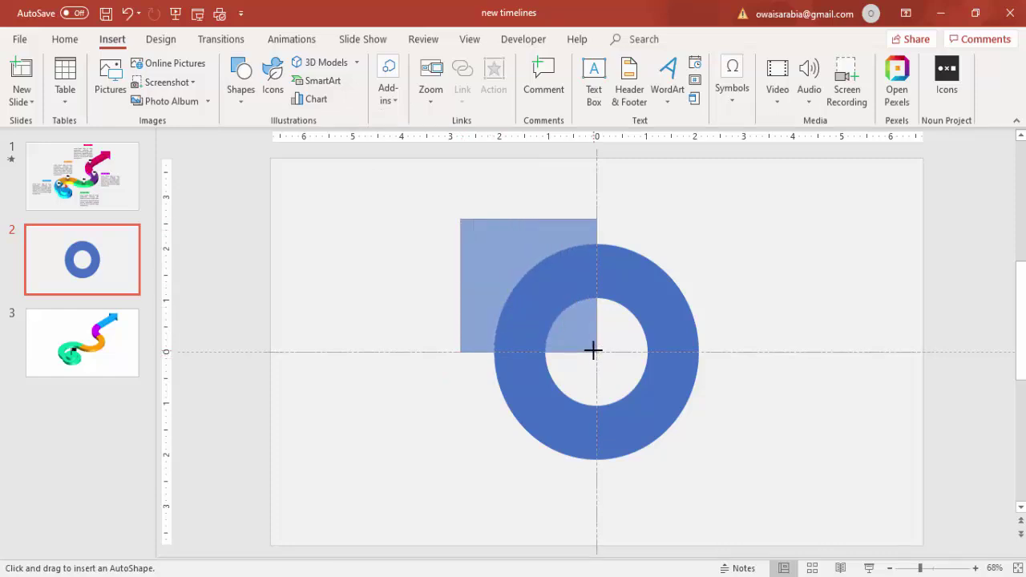
{"action": "left_click_drag", "start_coordinate": [593, 350], "coordinate": [593, 351]}
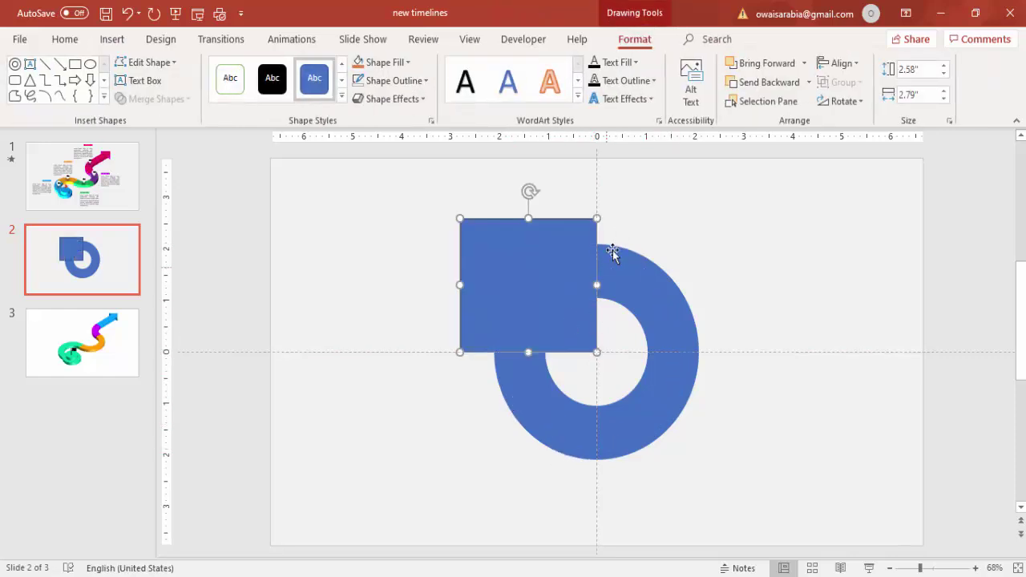
Remove the rectangle's outline and fill it with orange.
{"action": "left_click", "coordinate": [420, 80]}
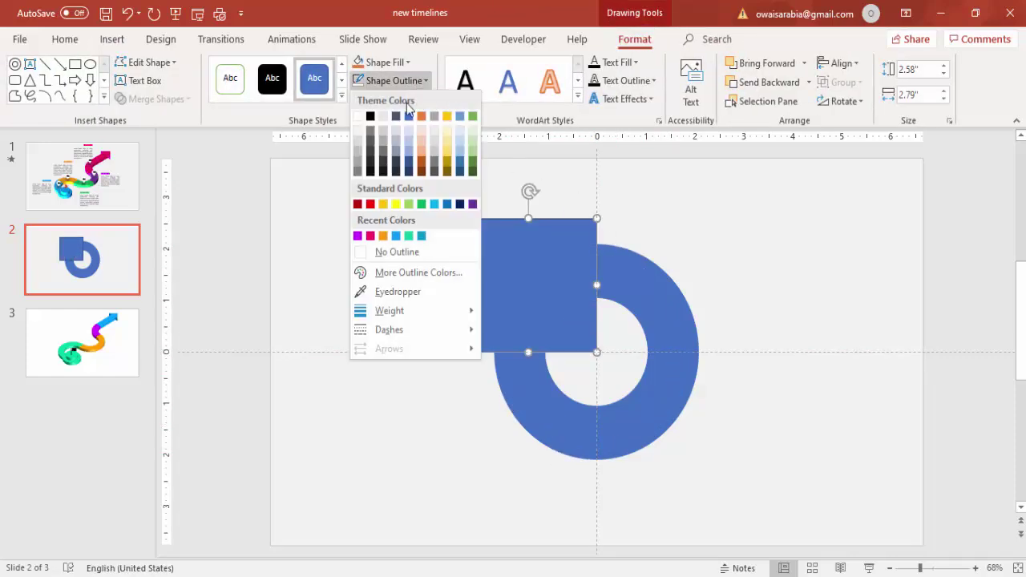
{"action": "left_click", "coordinate": [399, 252]}
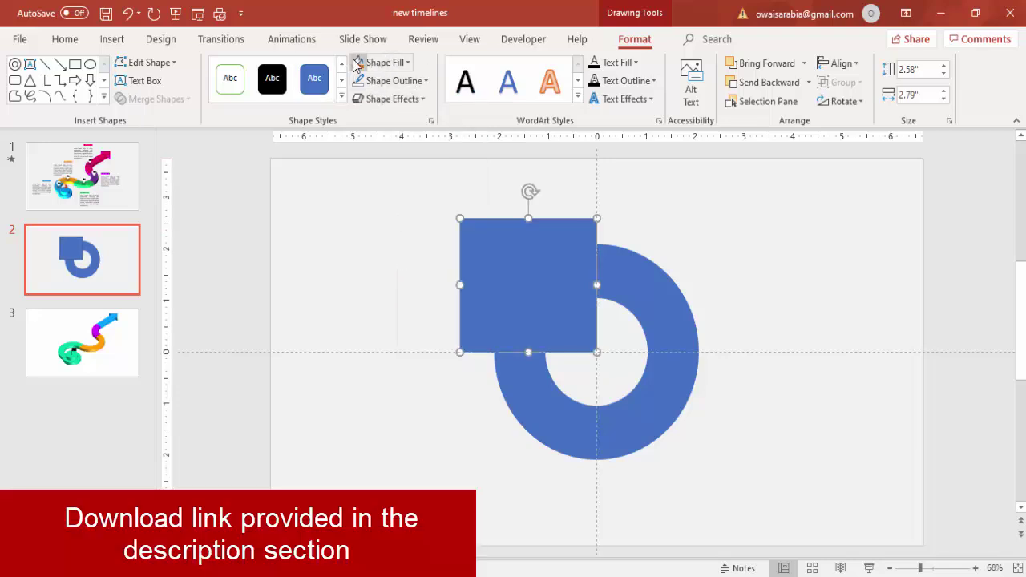
{"action": "left_click", "coordinate": [357, 63]}
{"action": "left_click", "coordinate": [731, 290]}
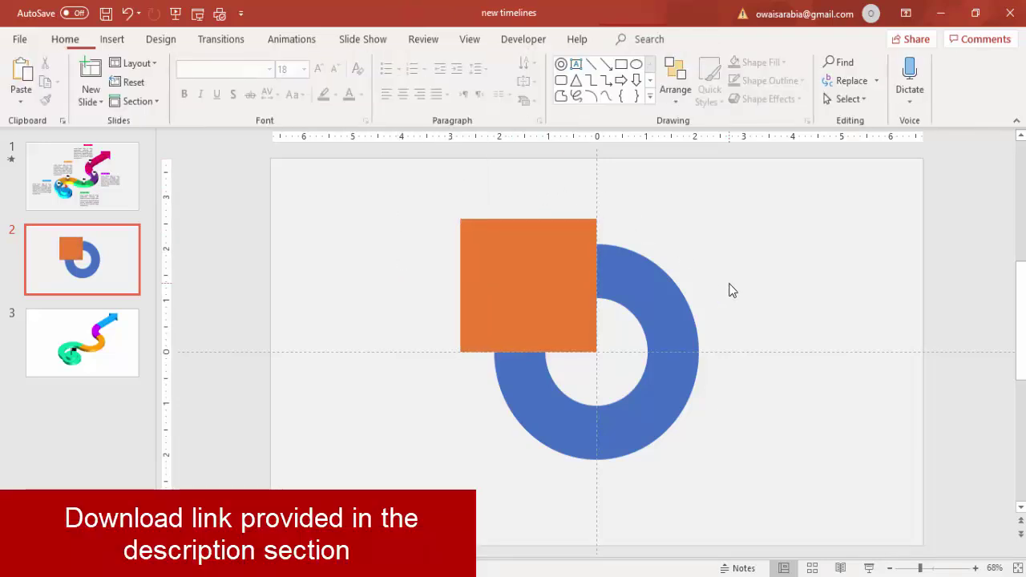
Merge the donut and the rectangle with Intersect, with the donut selected first, to keep only the quarter ring.
{"action": "left_click", "coordinate": [678, 306]}
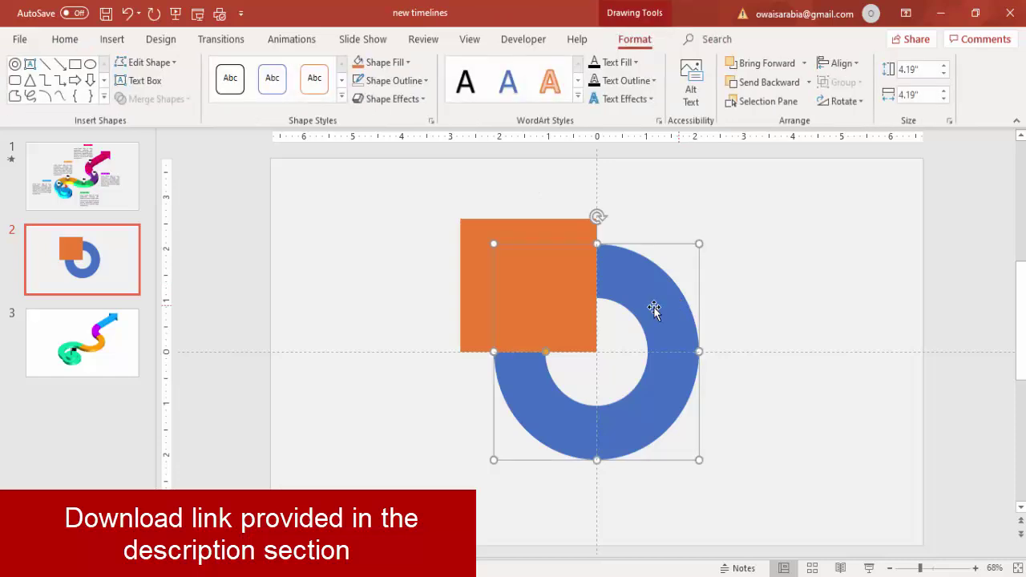
{"action": "left_click", "coordinate": [497, 230], "text": "shift"}
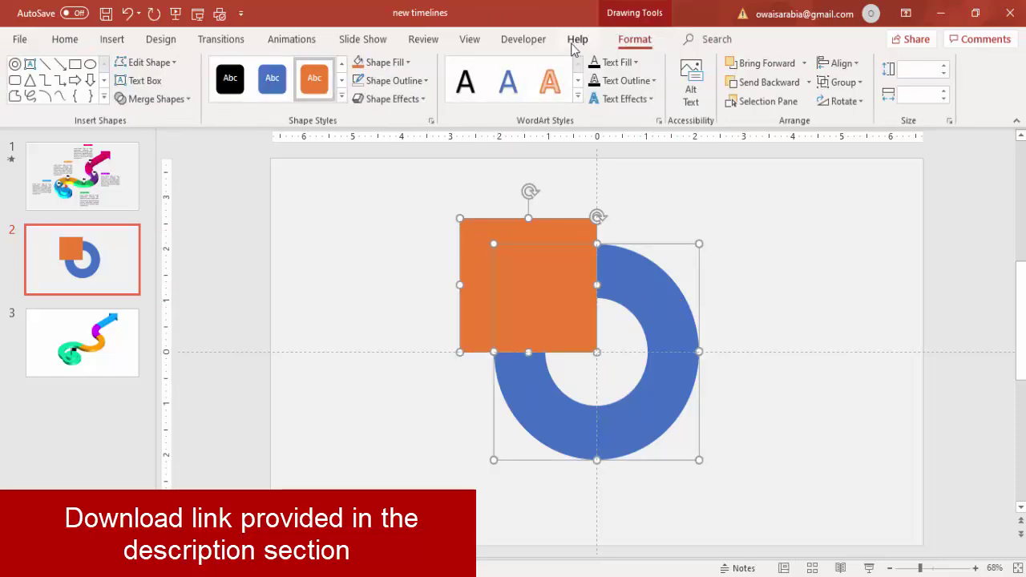
{"action": "left_click", "coordinate": [186, 100]}
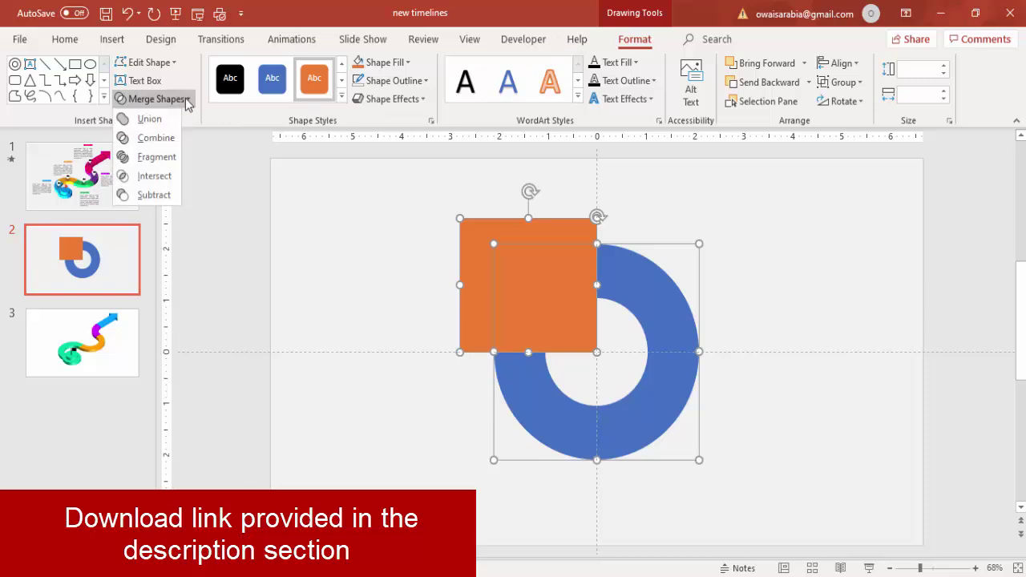
{"action": "left_click", "coordinate": [163, 177]}
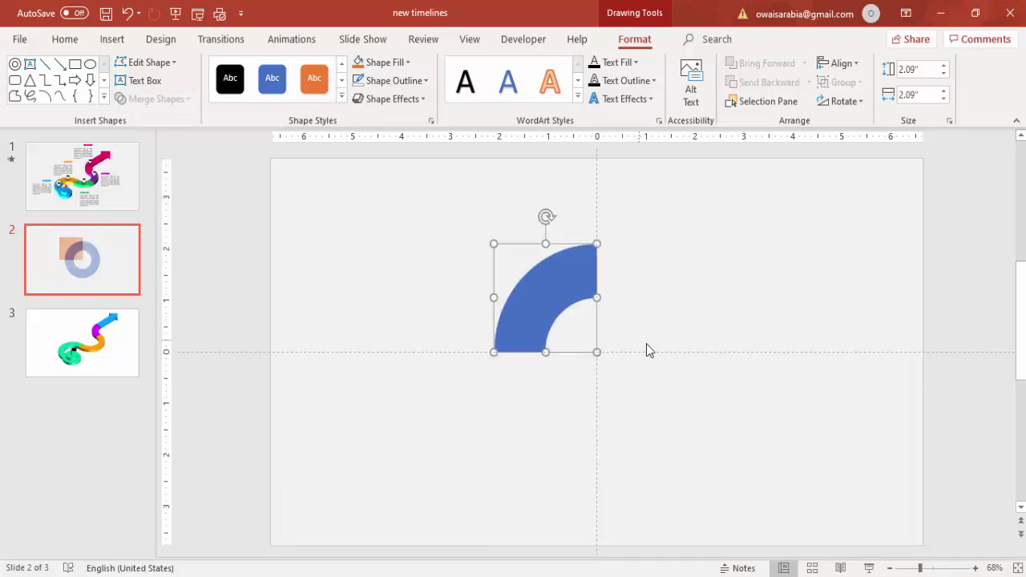
Copy the blue quarter ring, fill the copy with green and place it just right of the original.
{"action": "left_click_drag", "start_coordinate": [591, 313], "coordinate": [554, 300]}
{"action": "left_click_drag", "start_coordinate": [573, 293], "coordinate": [718, 310]}
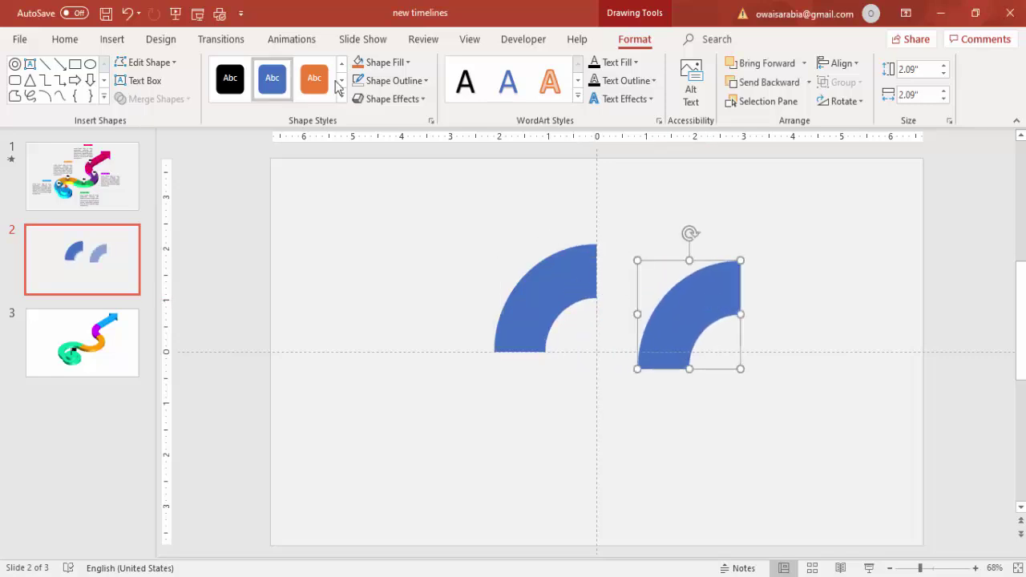
{"action": "left_click", "coordinate": [391, 62]}
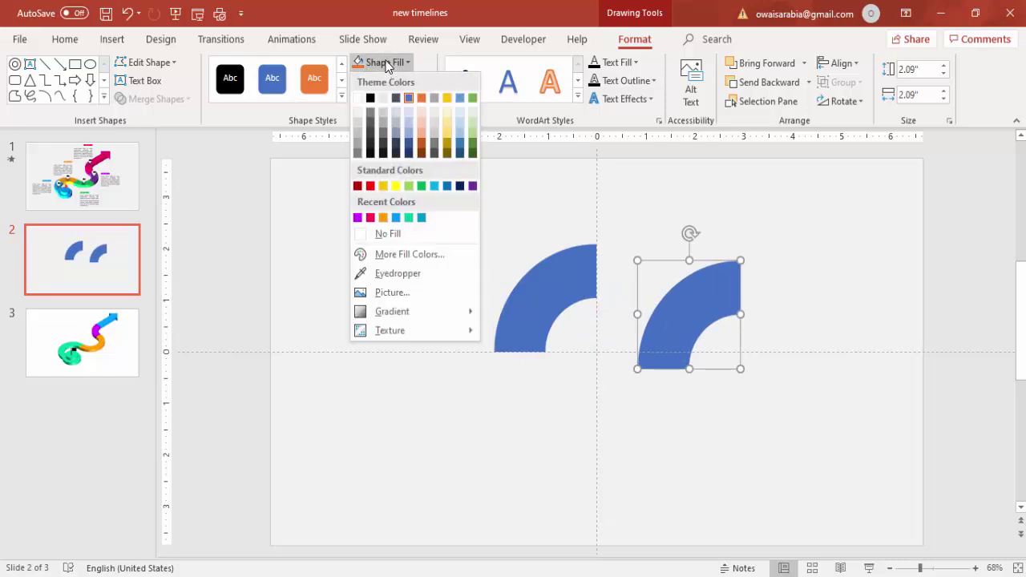
{"action": "left_click", "coordinate": [421, 186]}
{"action": "left_click_drag", "start_coordinate": [671, 319], "coordinate": [643, 303]}
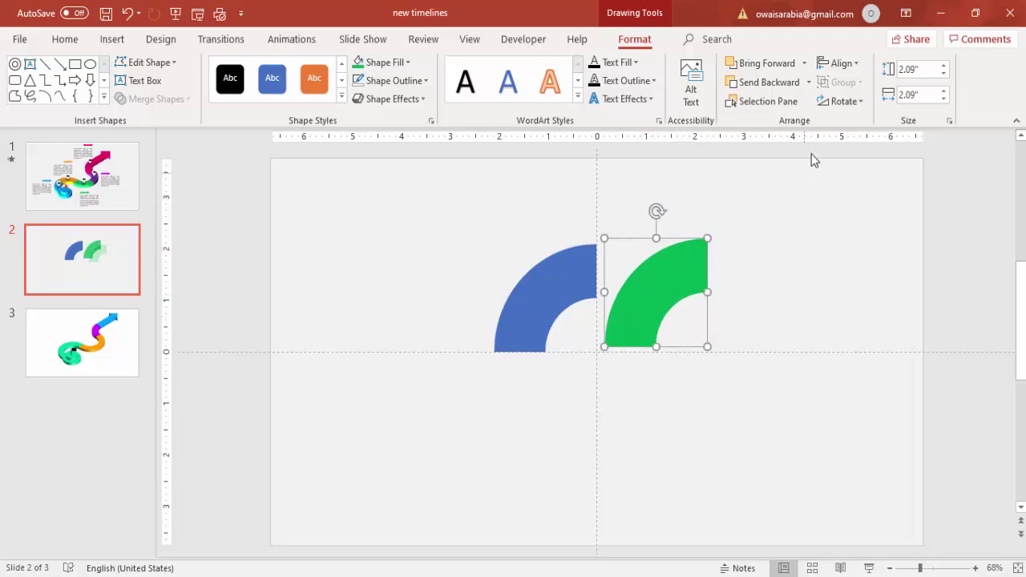
Flip the green quarter ring horizontally and join it to the blue piece at the vertical guide to form a half ring.
{"action": "left_click", "coordinate": [837, 107]}
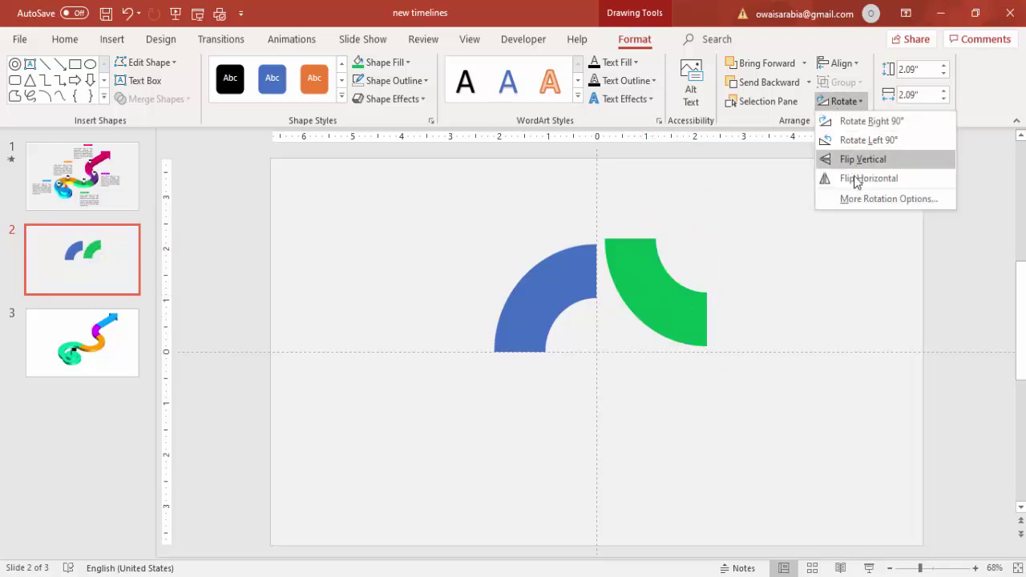
{"action": "left_click", "coordinate": [855, 179]}
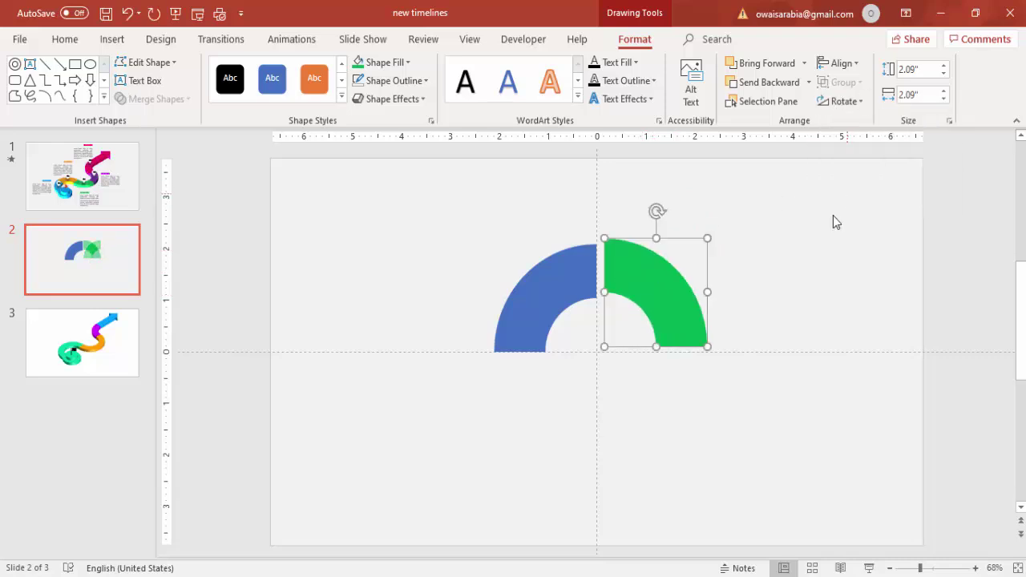
{"action": "left_click_drag", "start_coordinate": [670, 291], "coordinate": [648, 293]}
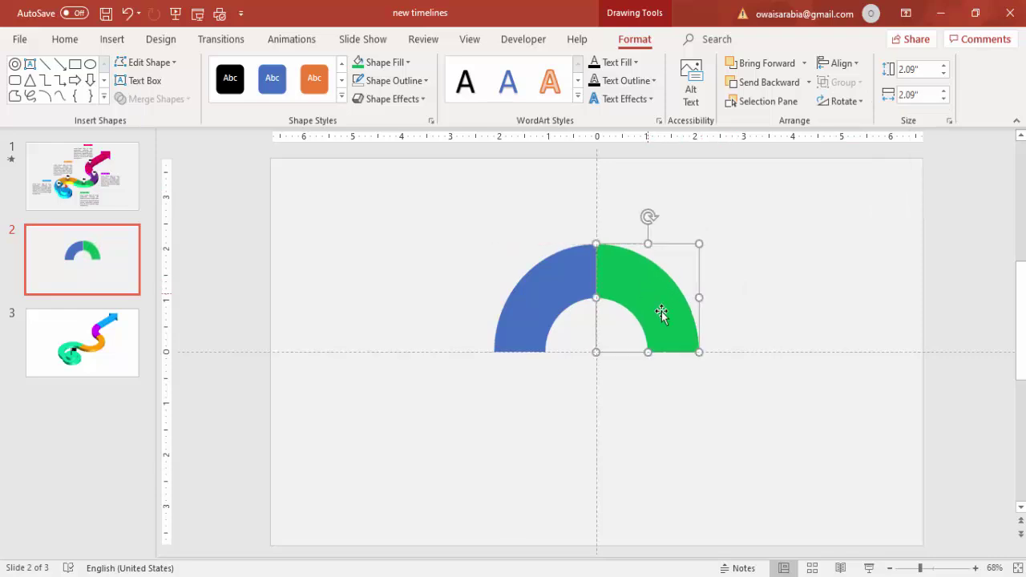
{"action": "left_click", "coordinate": [955, 570]}
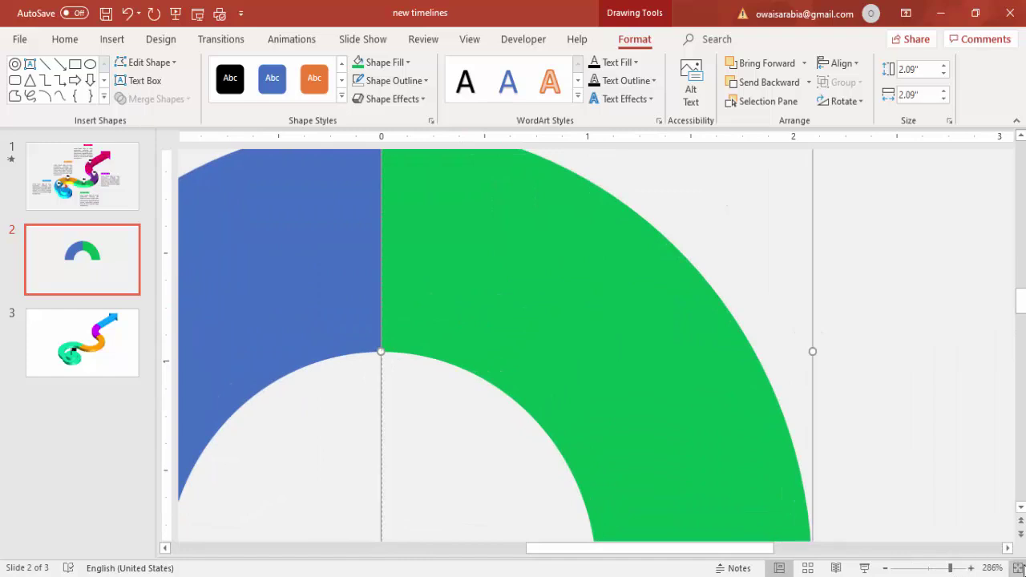
{"action": "left_click", "coordinate": [1018, 567]}
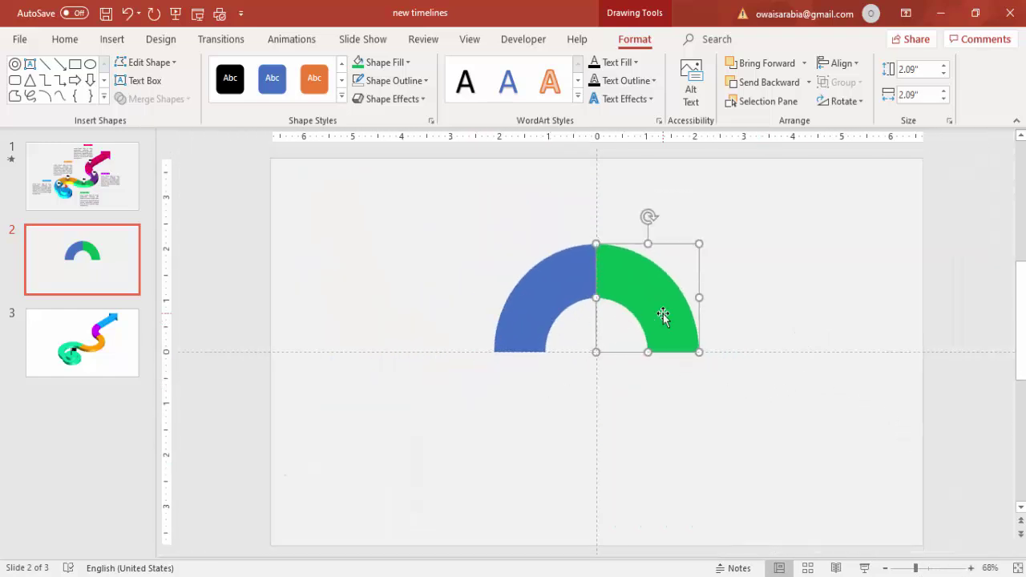
Duplicate the green quarter ring, fill the copy with gold yellow and move it below the green piece's lower end.
{"action": "key", "text": "ctrl+d"}
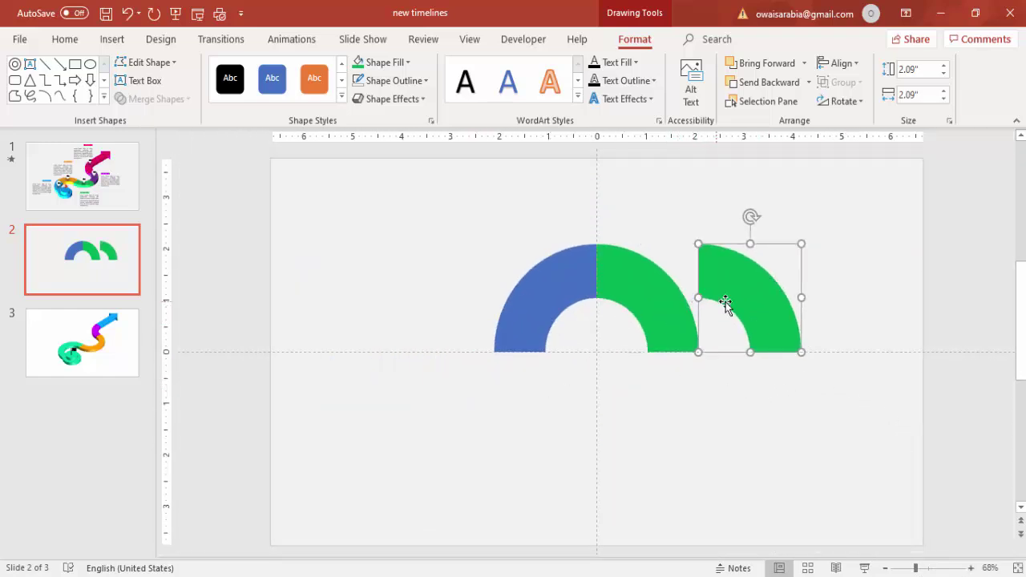
{"action": "left_click", "coordinate": [388, 62]}
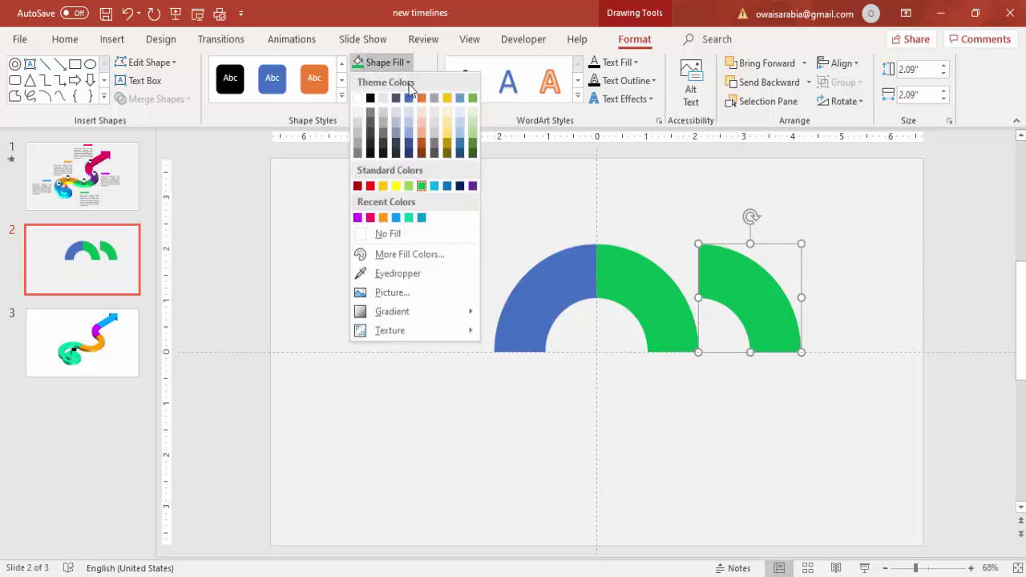
{"action": "left_click", "coordinate": [383, 186]}
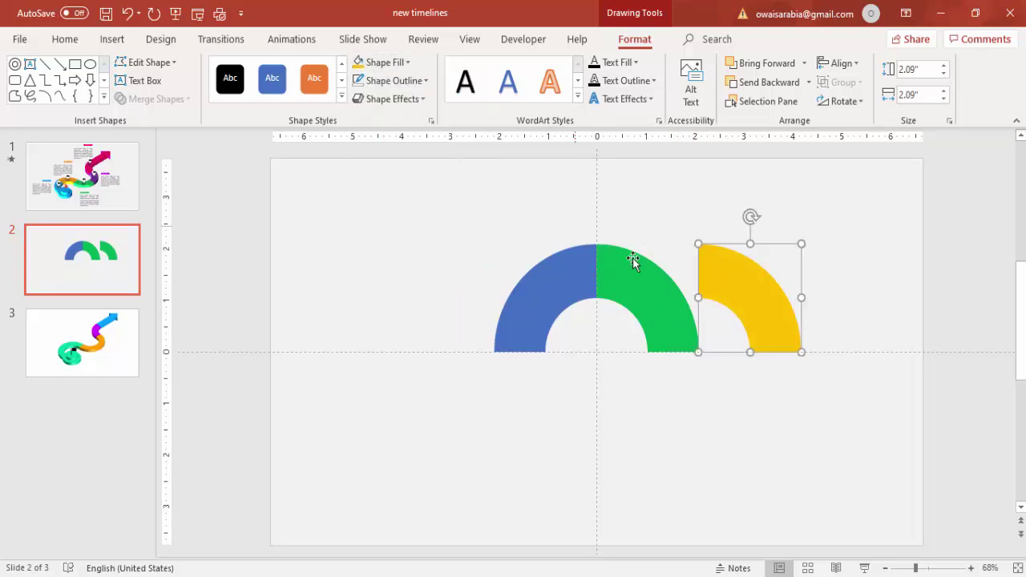
{"action": "left_click_drag", "start_coordinate": [747, 275], "coordinate": [712, 383]}
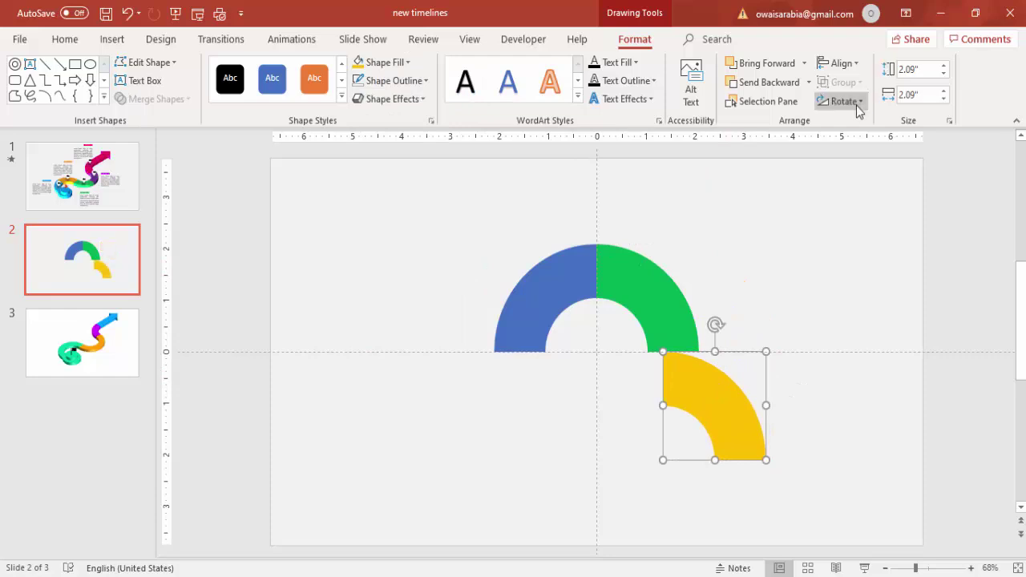
Flip the yellow quarter ring horizontally and rotate it left by 90°.
{"action": "left_click", "coordinate": [851, 105]}
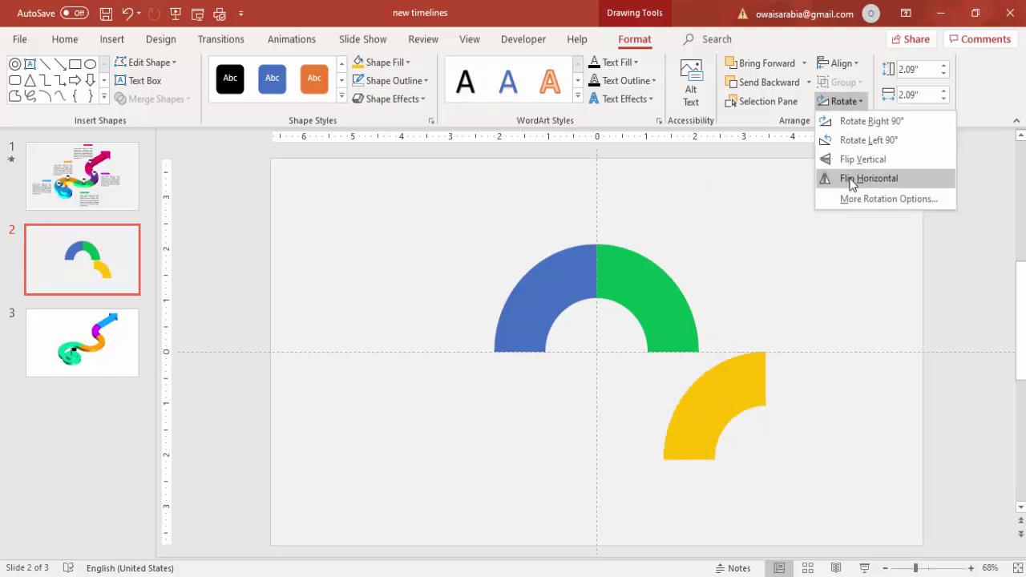
{"action": "left_click", "coordinate": [850, 181]}
{"action": "left_click", "coordinate": [843, 101]}
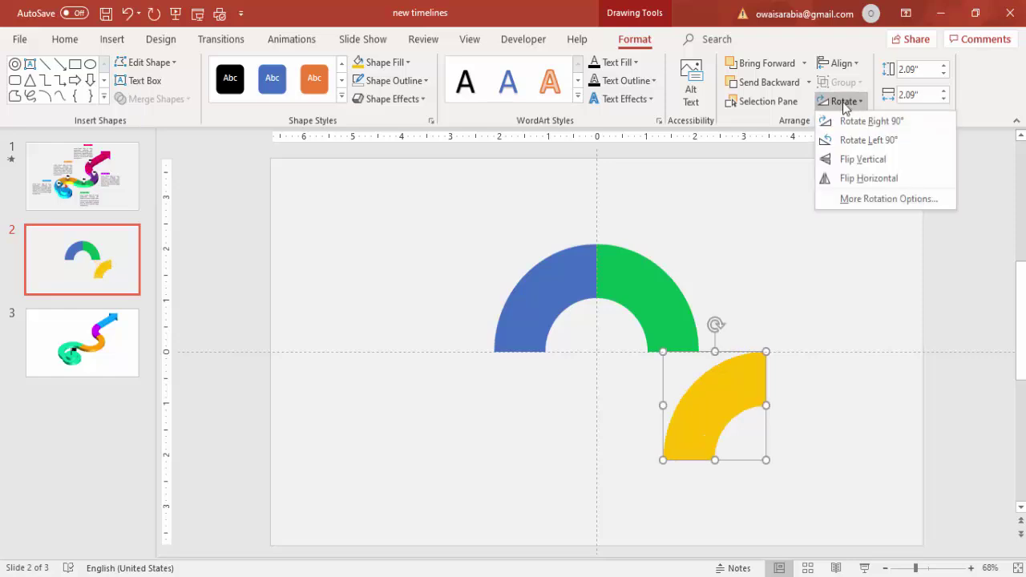
{"action": "left_click", "coordinate": [850, 147]}
Duplicate the yellow quarter ring, place the copy to its upper right and fill it with purple.
{"action": "left_click_drag", "start_coordinate": [694, 374], "coordinate": [778, 312]}
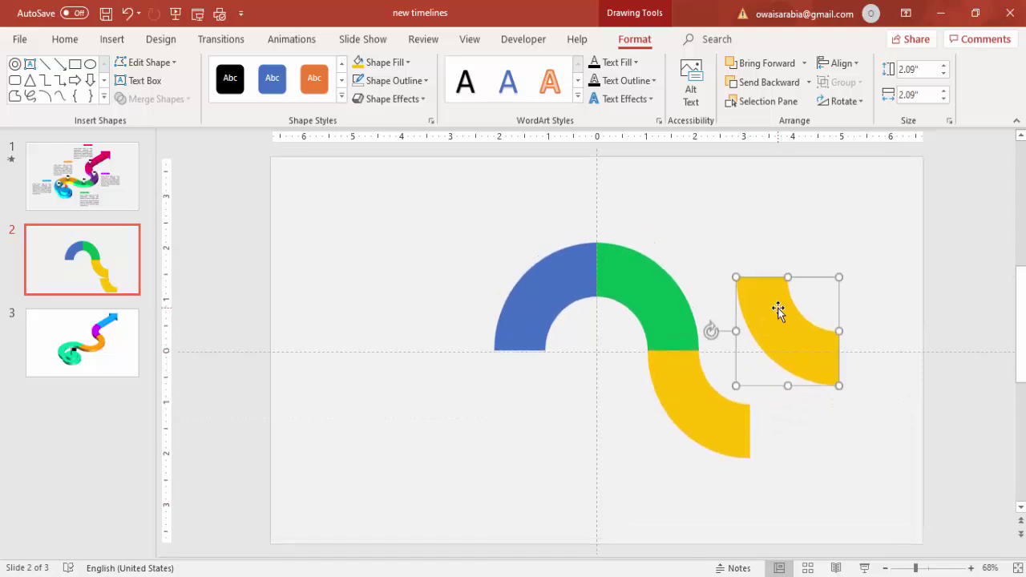
{"action": "left_click", "coordinate": [403, 63]}
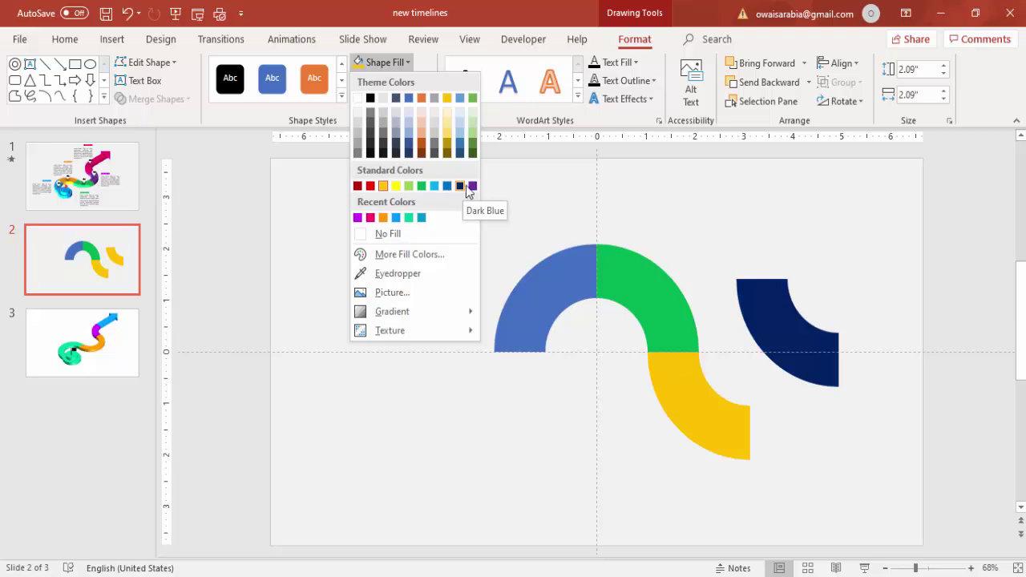
{"action": "left_click", "coordinate": [472, 186]}
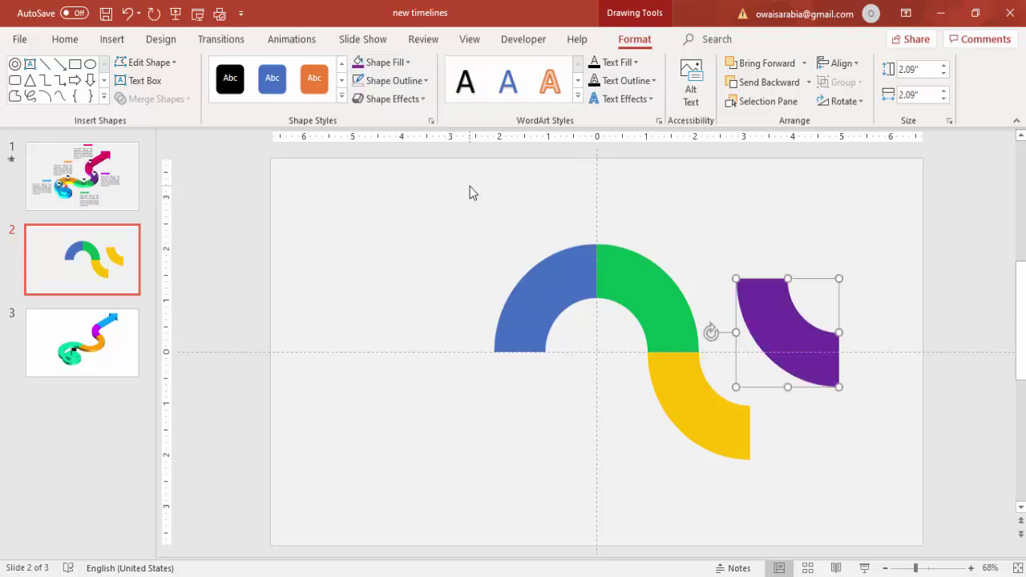
Flip the purple quarter ring horizontally and join it to the yellow piece to form a lower half ring.
{"action": "left_click", "coordinate": [857, 101]}
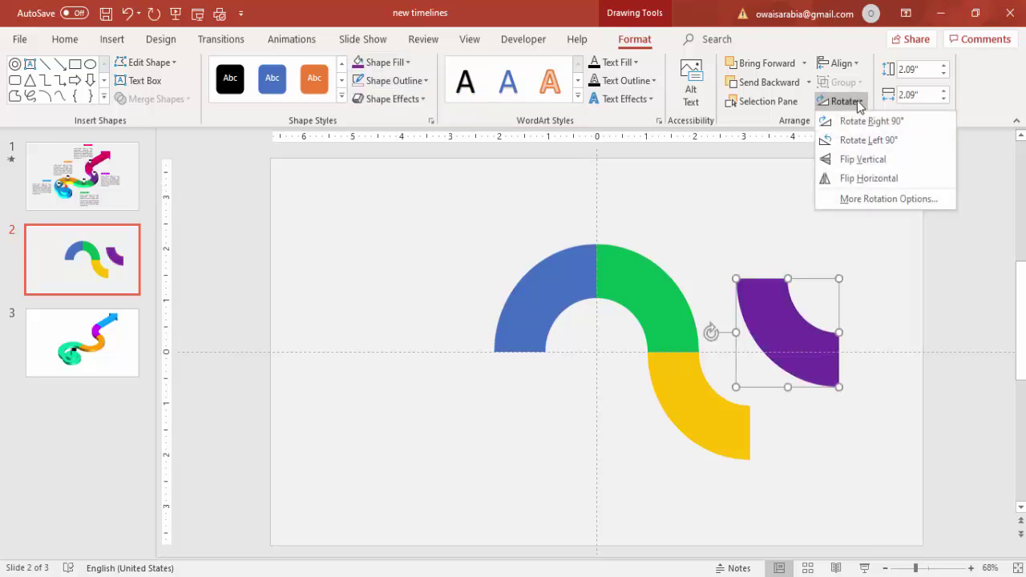
{"action": "left_click", "coordinate": [874, 178]}
{"action": "left_click_drag", "start_coordinate": [783, 330], "coordinate": [804, 405]}
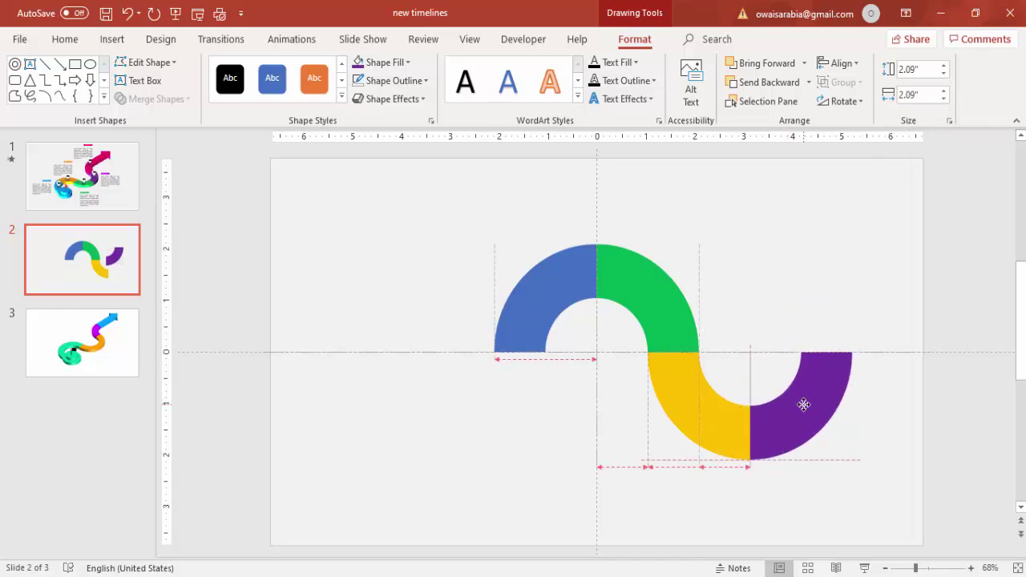
{"action": "left_click_drag", "start_coordinate": [803, 405], "coordinate": [803, 405]}
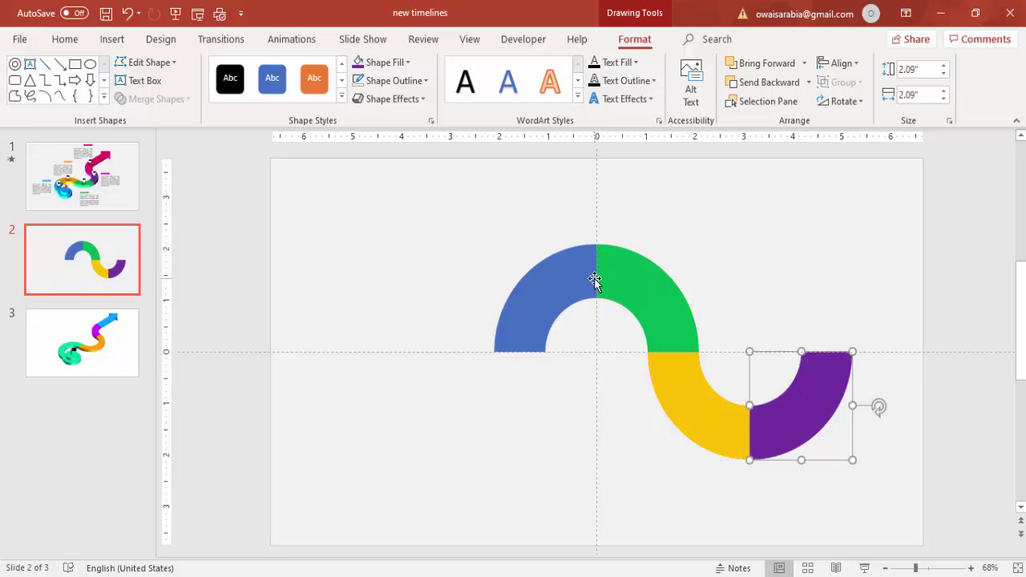
Duplicate the blue quarter ring, join the copy to the purple piece's upper end and fill it with teal.
{"action": "left_click", "coordinate": [557, 278]}
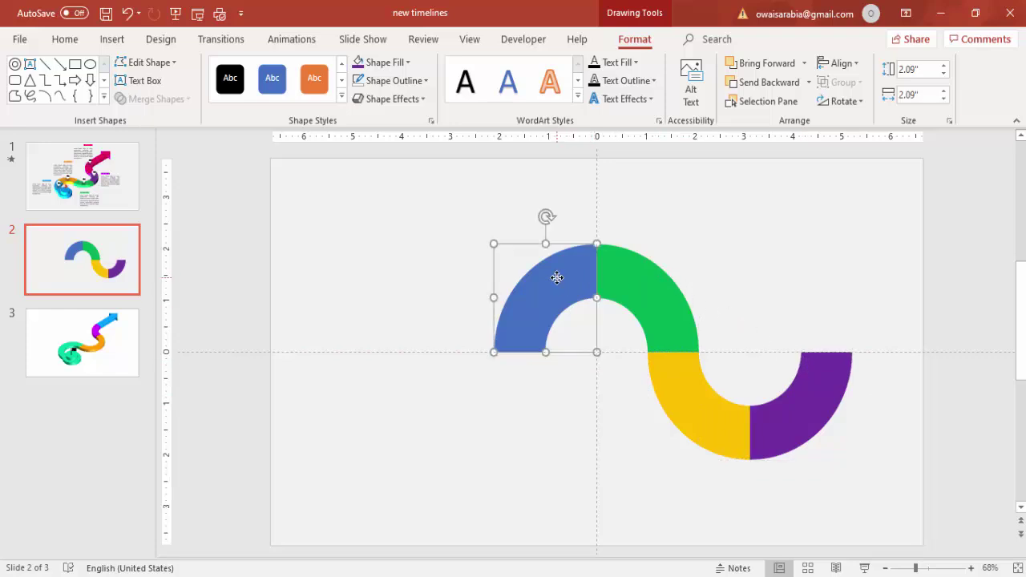
{"action": "key", "text": "ctrl+d"}
{"action": "left_click_drag", "start_coordinate": [611, 291], "coordinate": [857, 288]}
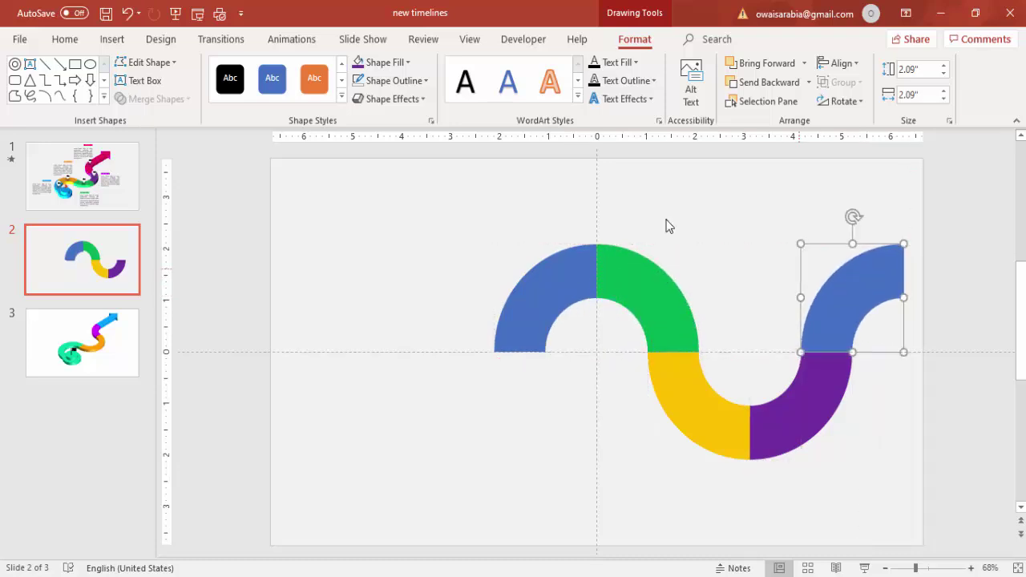
{"action": "left_click", "coordinate": [397, 62]}
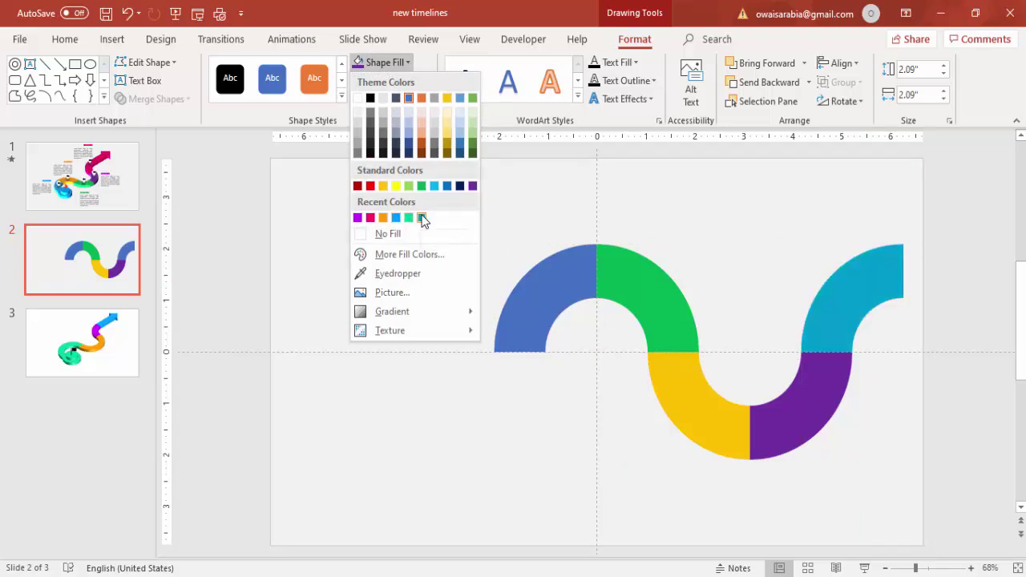
{"action": "left_click", "coordinate": [421, 218]}
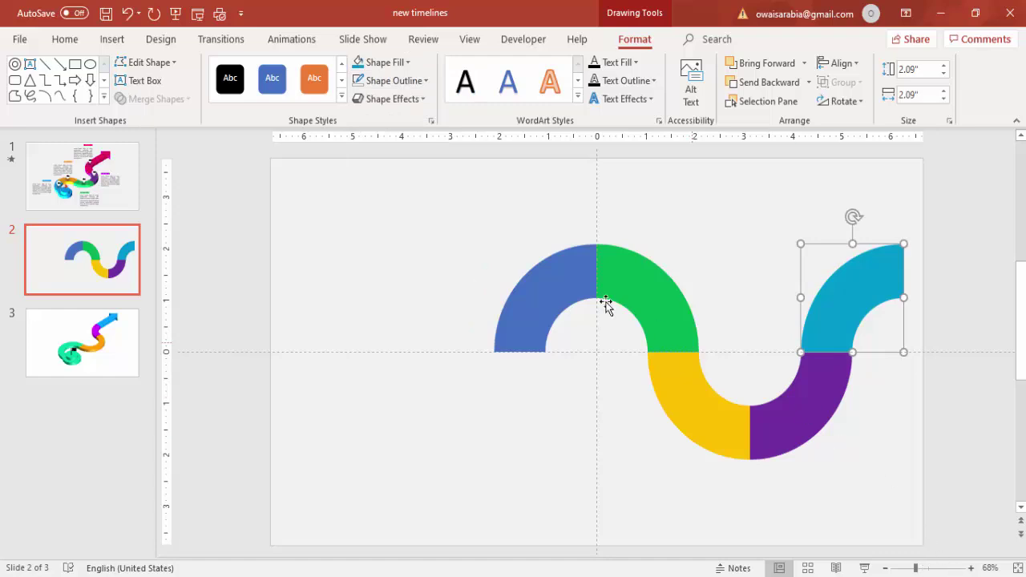
Select all the quarter rings and move them left together to make room after the teal piece.
{"action": "left_click", "coordinate": [489, 229]}
{"action": "left_click_drag", "start_coordinate": [425, 195], "coordinate": [1021, 557]}
{"action": "left_click_drag", "start_coordinate": [859, 291], "coordinate": [690, 291]}
{"action": "left_click", "coordinate": [741, 281]}
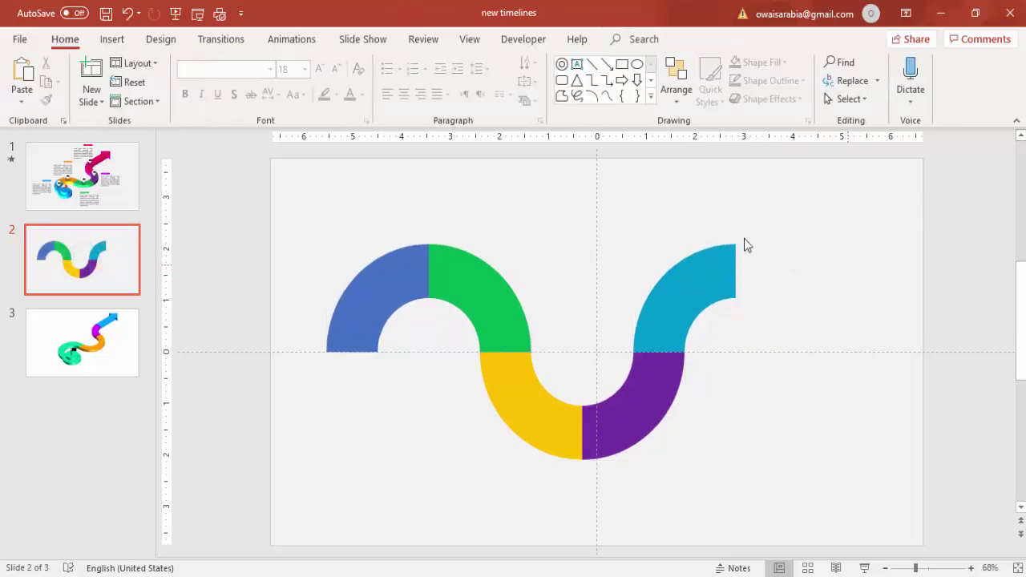
Add a right block arrow about 3.5 by 2.1 inches at the teal piece's open end and remove its outline.
{"action": "left_click", "coordinate": [112, 39]}
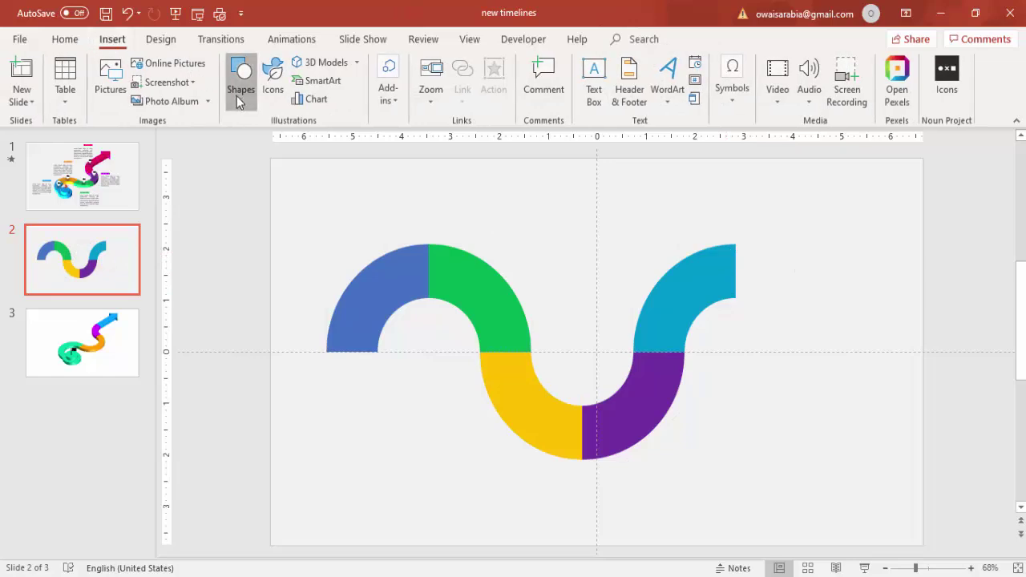
{"action": "left_click", "coordinate": [240, 85]}
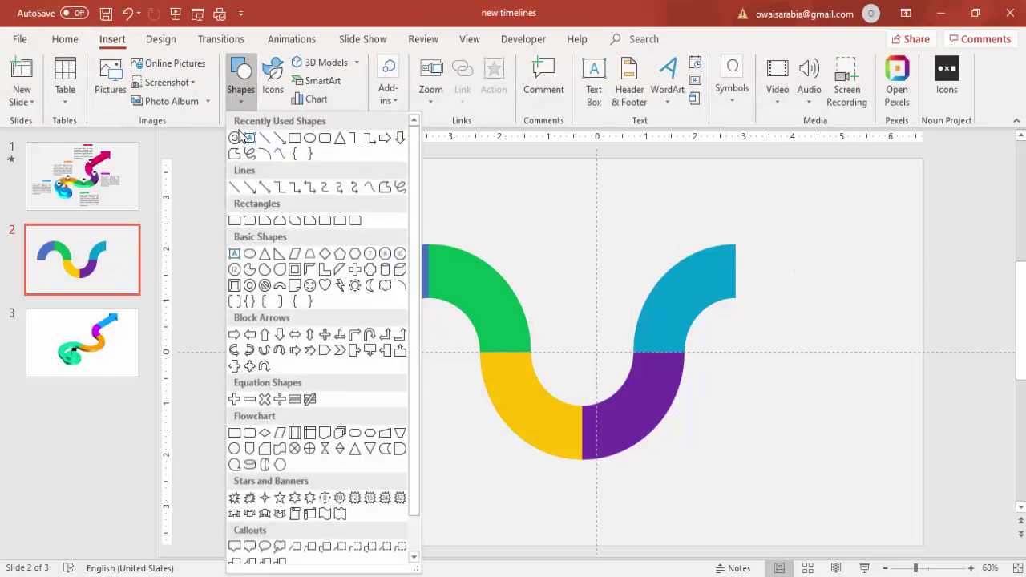
{"action": "left_click", "coordinate": [234, 335]}
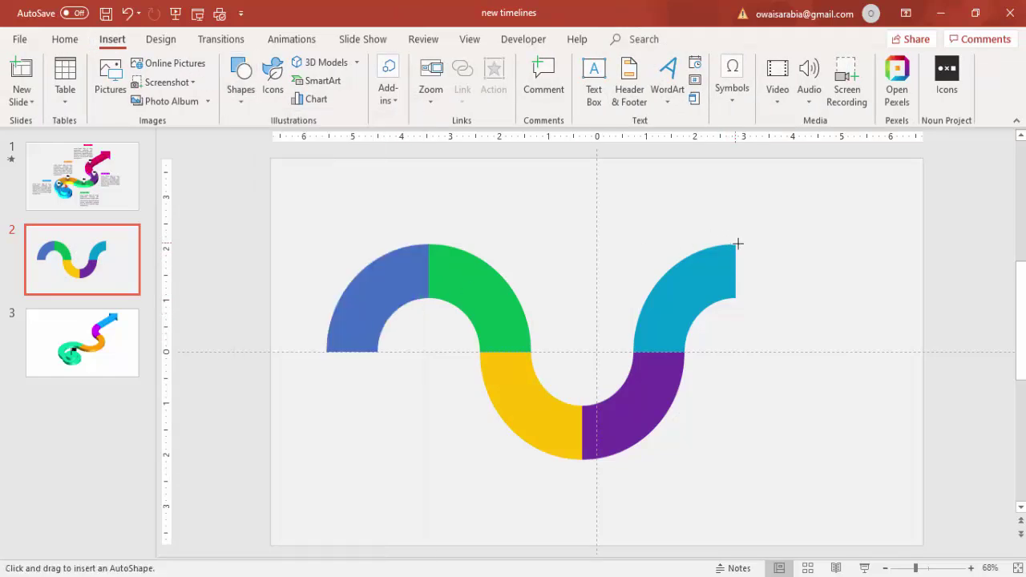
{"action": "left_click_drag", "start_coordinate": [734, 242], "coordinate": [904, 350]}
{"action": "left_click_drag", "start_coordinate": [802, 304], "coordinate": [803, 277]}
{"action": "left_click", "coordinate": [376, 98]}
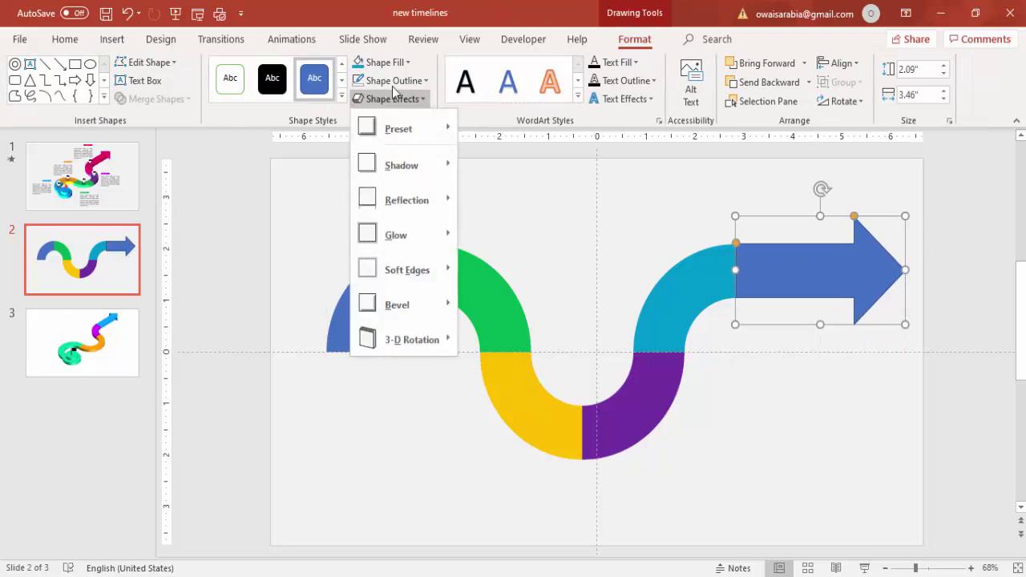
{"action": "left_click", "coordinate": [391, 83]}
{"action": "left_click", "coordinate": [397, 252]}
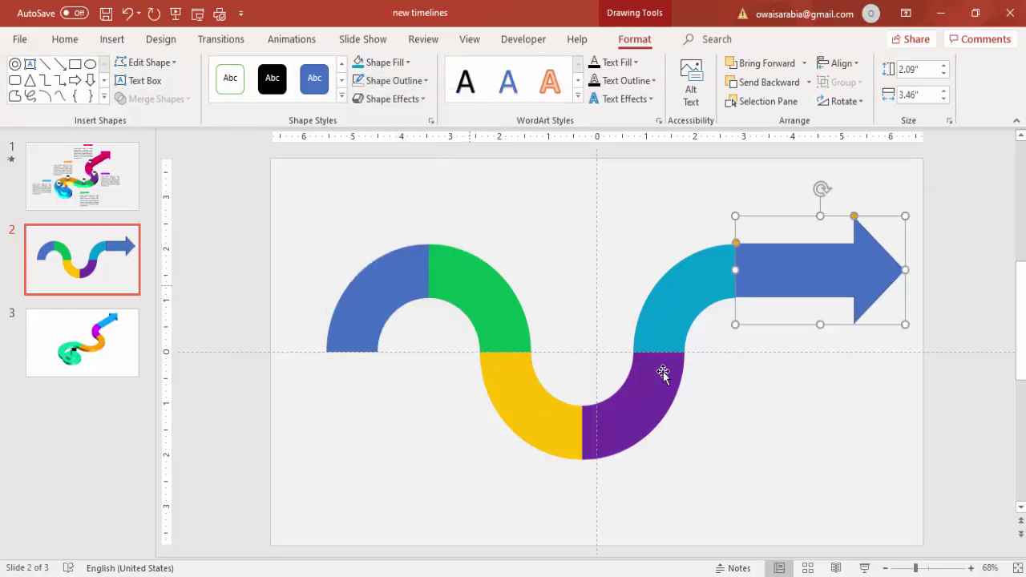
Nudge the block arrow down slightly so its shaft lines up exactly with the teal piece's edges.
{"action": "left_click", "coordinate": [947, 568]}
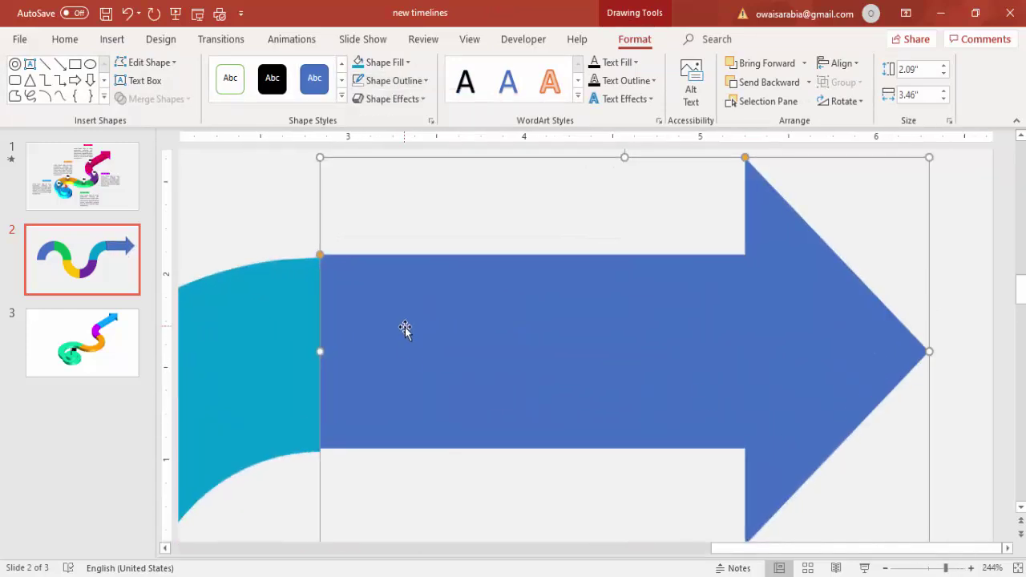
{"action": "left_click_drag", "start_coordinate": [510, 367], "coordinate": [510, 369]}
{"action": "left_click", "coordinate": [301, 181]}
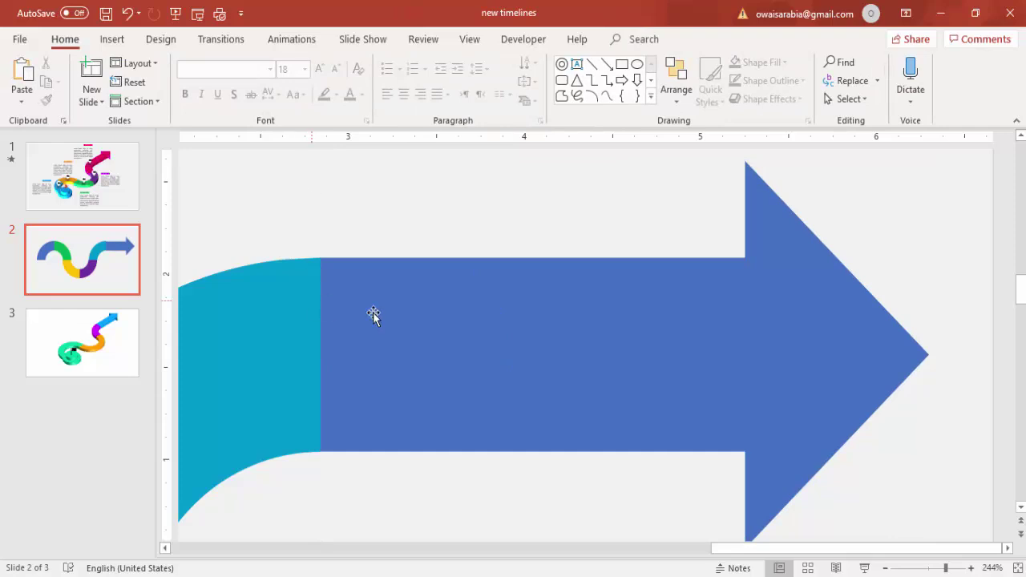
{"action": "left_click", "coordinate": [1017, 568]}
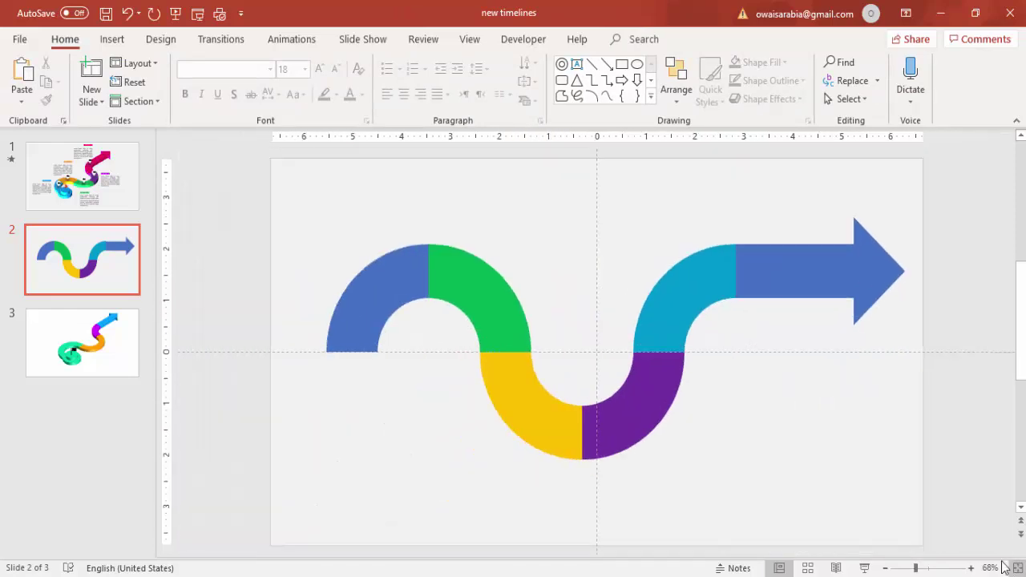
Fill the block arrow and the adjoining teal quarter ring with the recently used pink.
{"action": "left_click", "coordinate": [817, 273]}
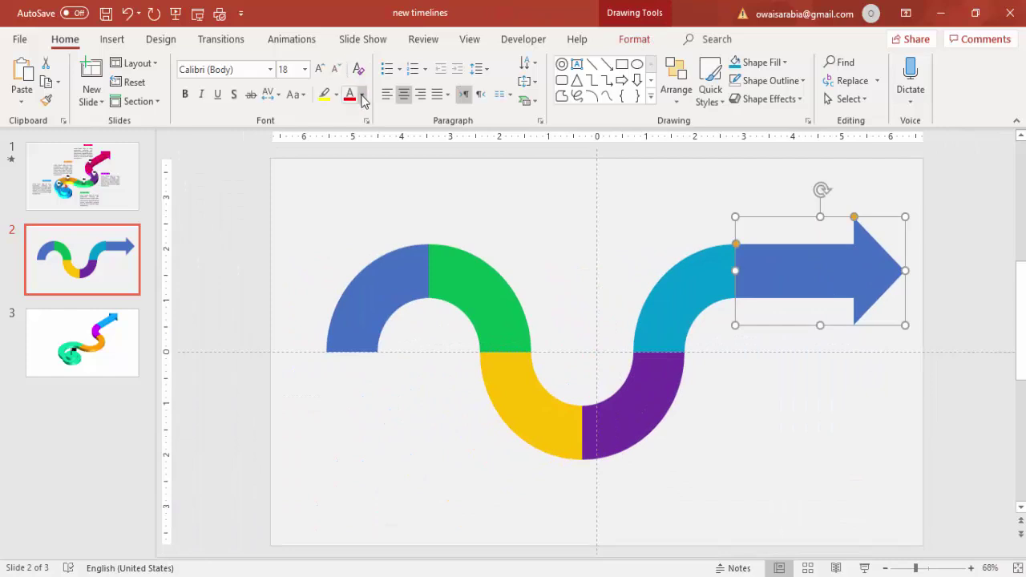
{"action": "left_click", "coordinate": [619, 42]}
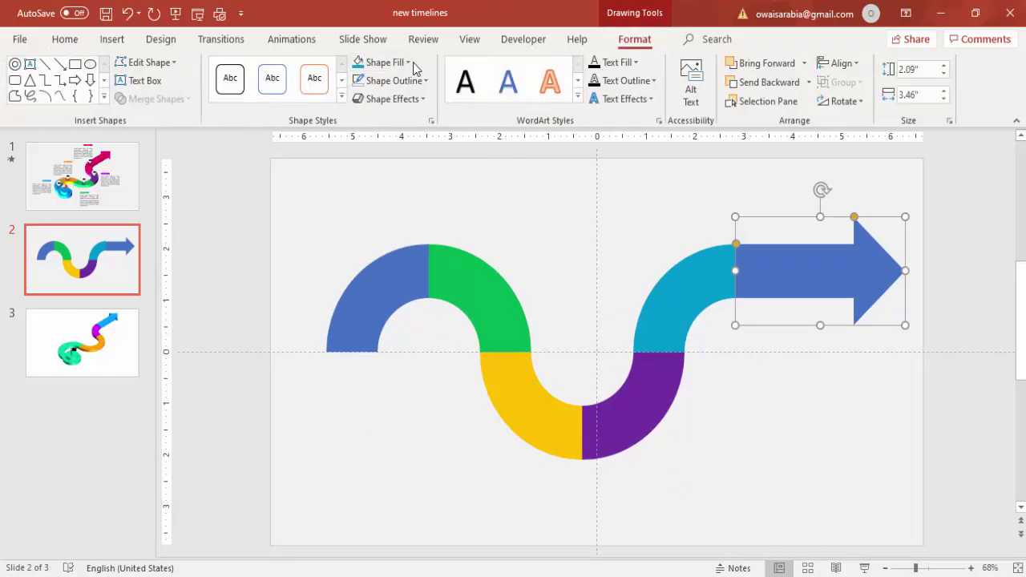
{"action": "left_click", "coordinate": [407, 63]}
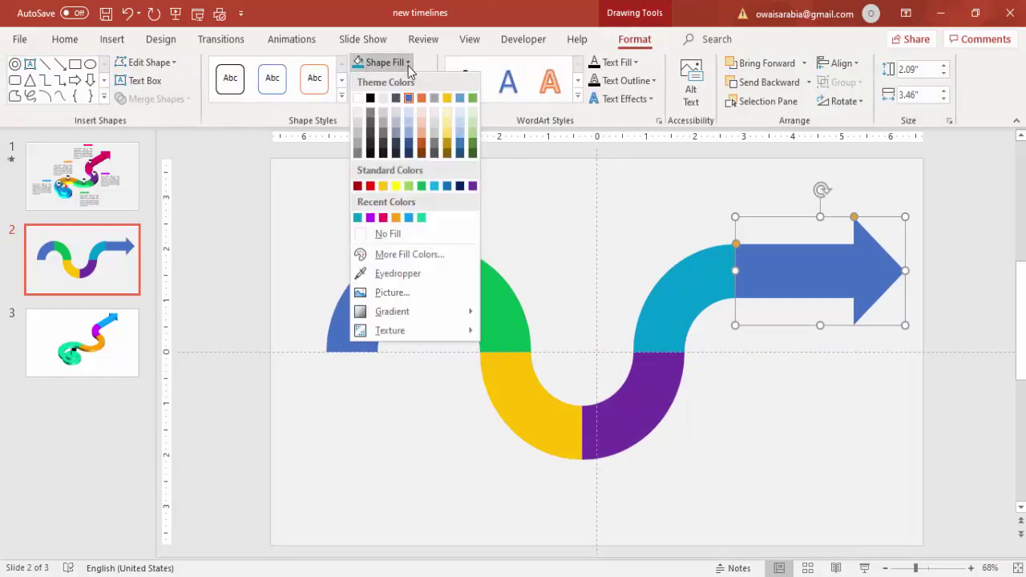
{"action": "left_click", "coordinate": [384, 217]}
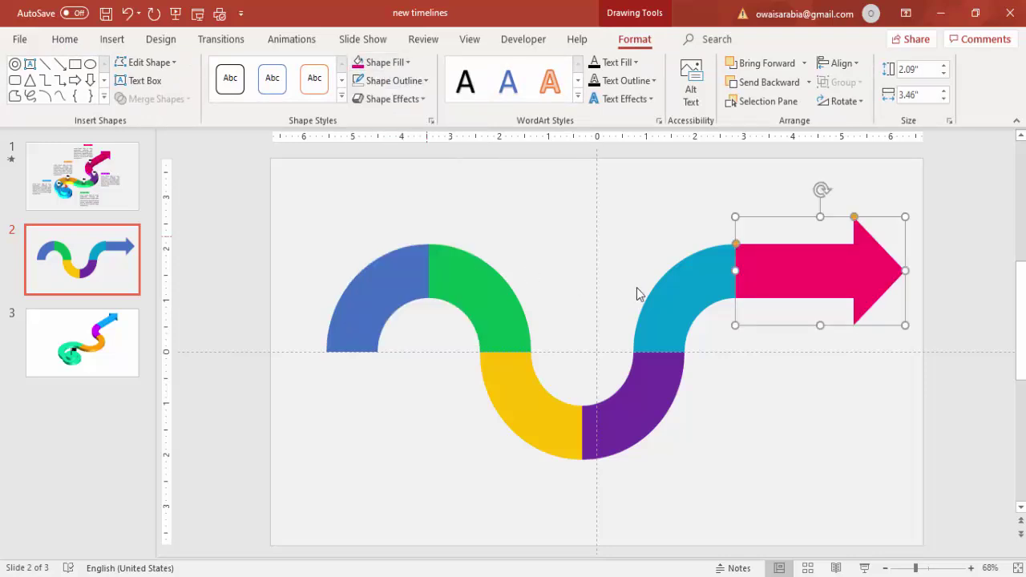
{"action": "left_click", "coordinate": [690, 289]}
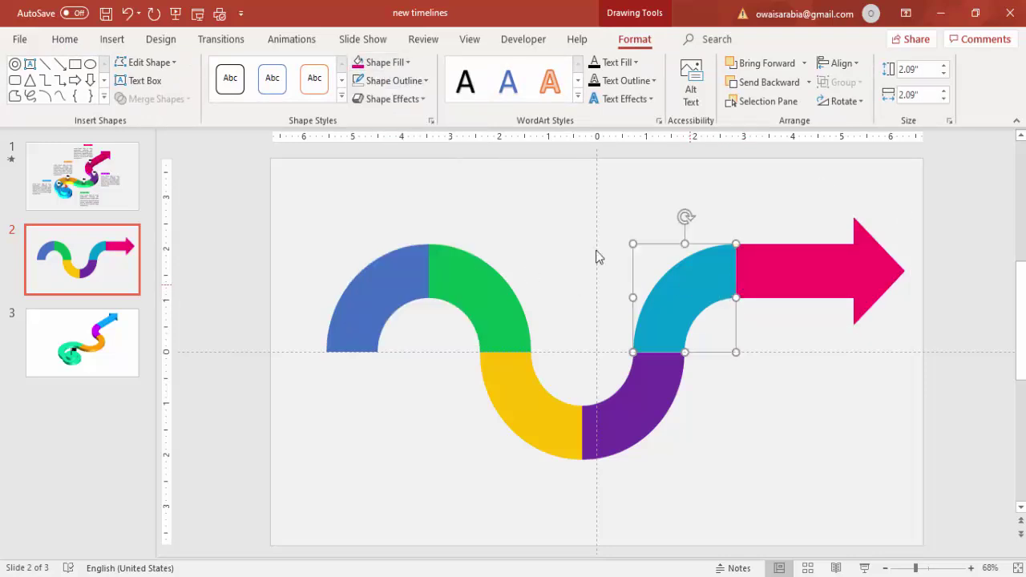
{"action": "left_click", "coordinate": [358, 63]}
{"action": "left_click", "coordinate": [815, 425]}
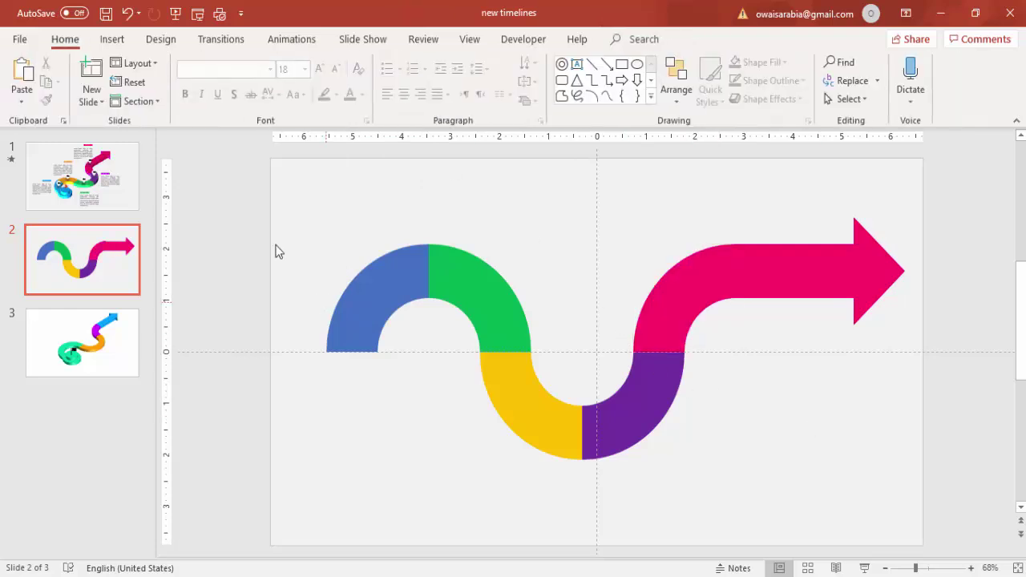
Group the block arrow and all the quarter rings, and select the group for shape formatting.
{"action": "left_click_drag", "start_coordinate": [269, 189], "coordinate": [973, 543]}
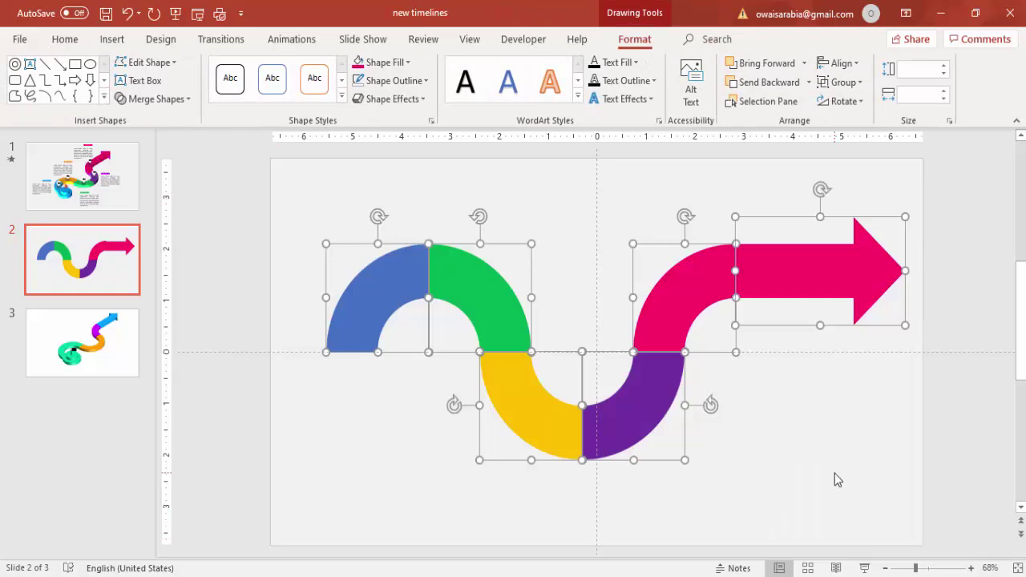
{"action": "key", "text": "ctrl+g"}
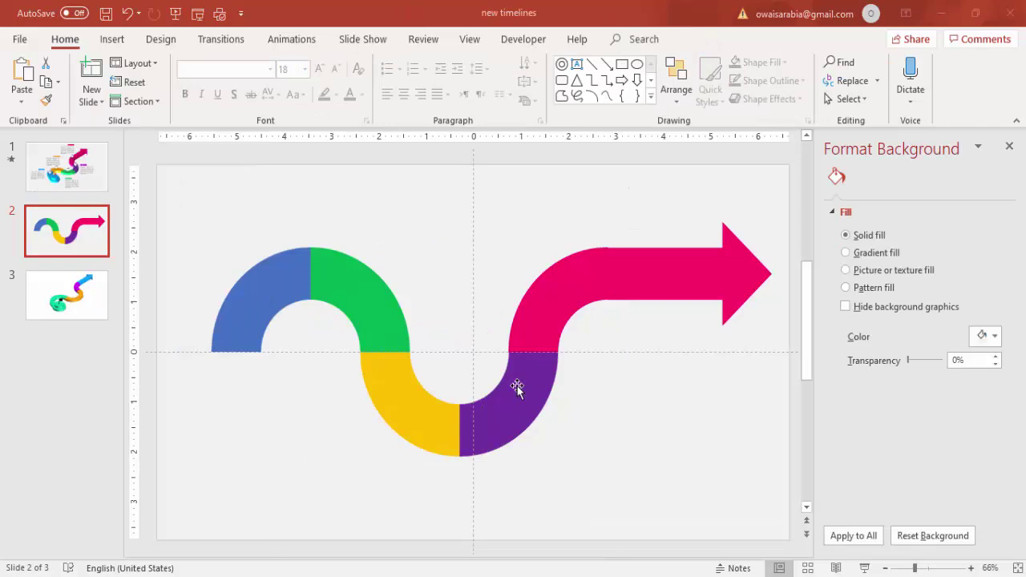
{"action": "left_click", "coordinate": [515, 397]}
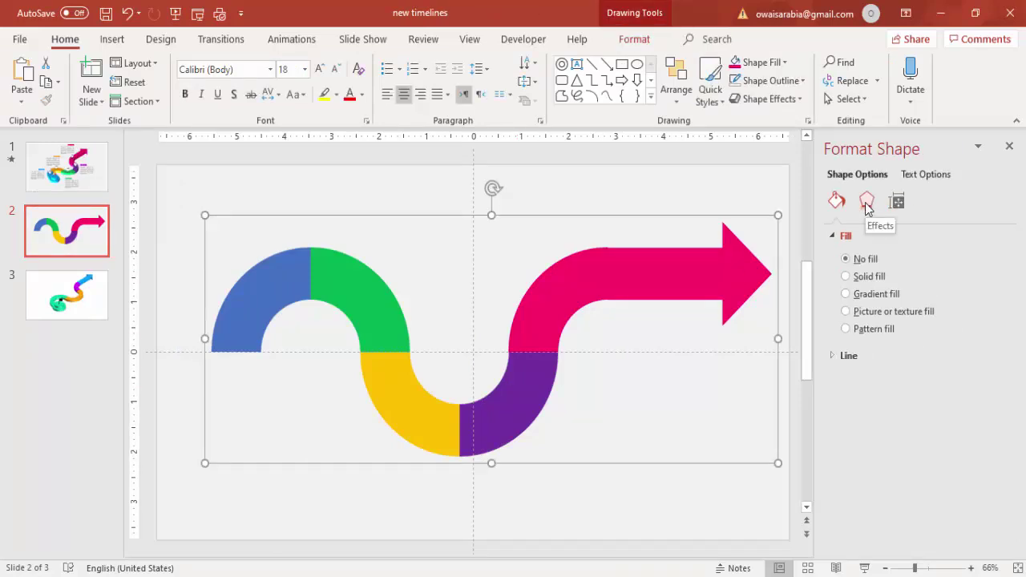
Apply the 3-D rotation preset with X 314.7°, Y 324.6° and Z 60.2° to the grouped arrow.
{"action": "right_click", "coordinate": [628, 272]}
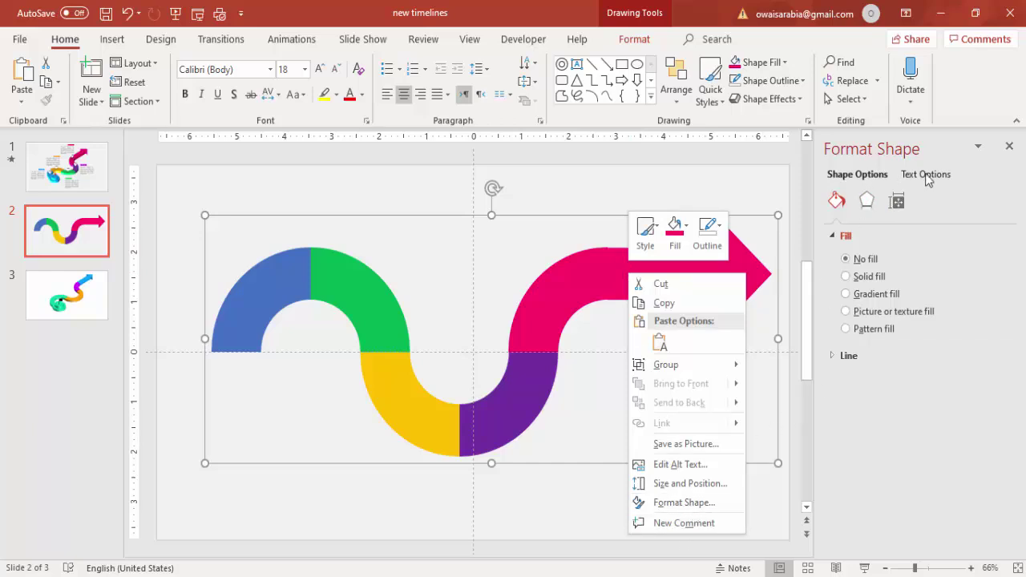
{"action": "left_click", "coordinate": [955, 354]}
{"action": "left_click", "coordinate": [950, 354]}
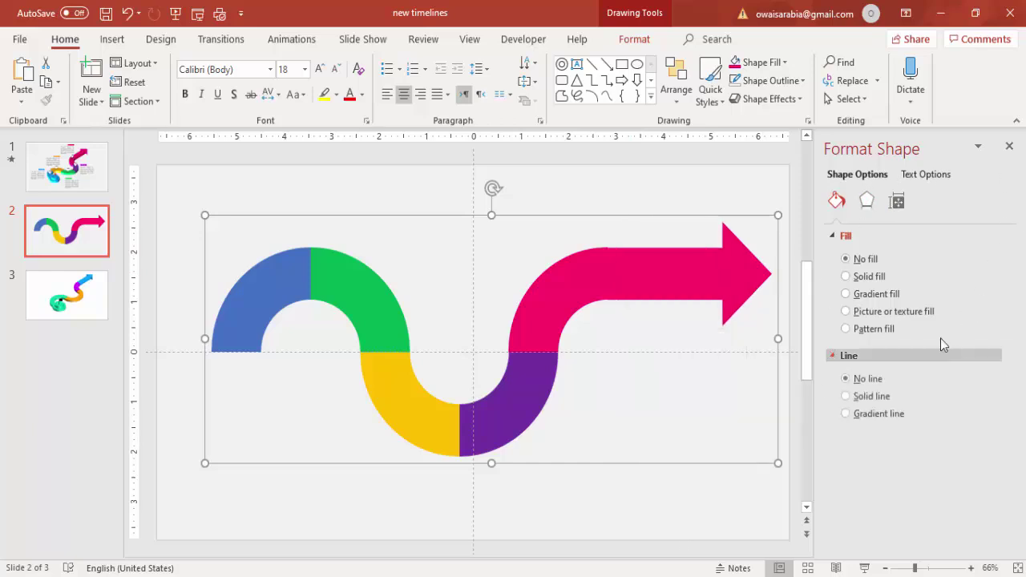
{"action": "left_click", "coordinate": [866, 201]}
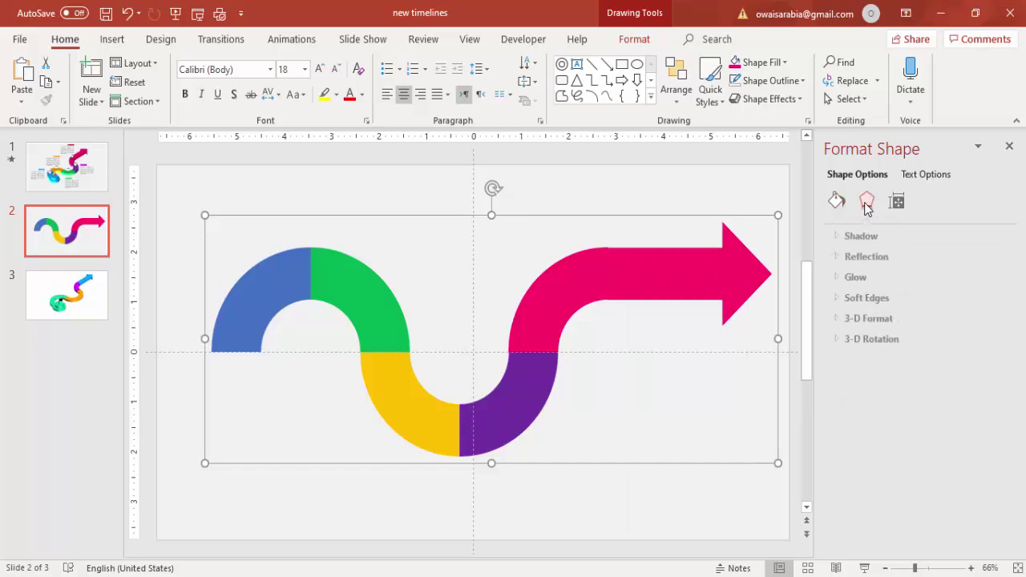
{"action": "left_click", "coordinate": [830, 339]}
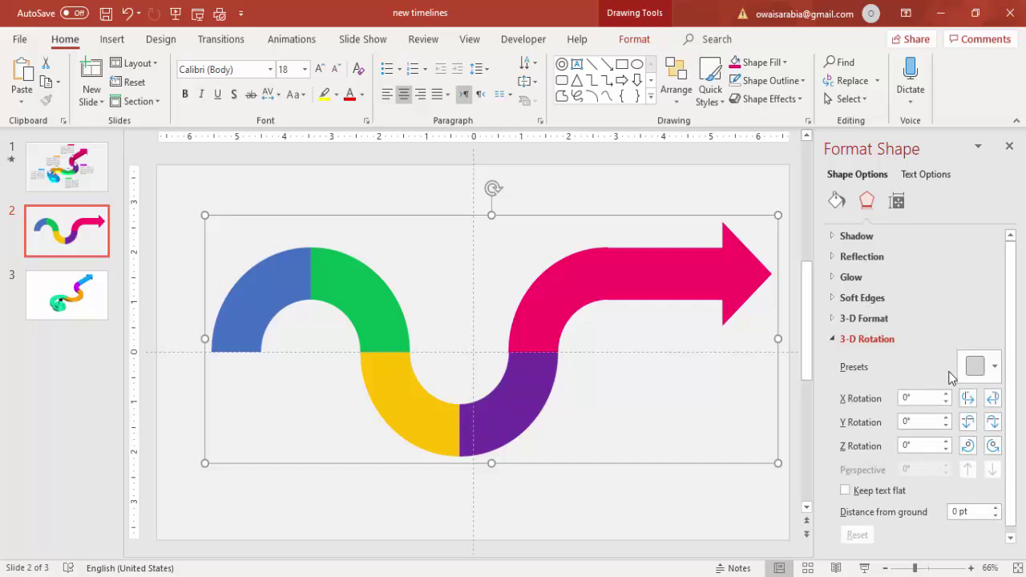
{"action": "left_click", "coordinate": [999, 374]}
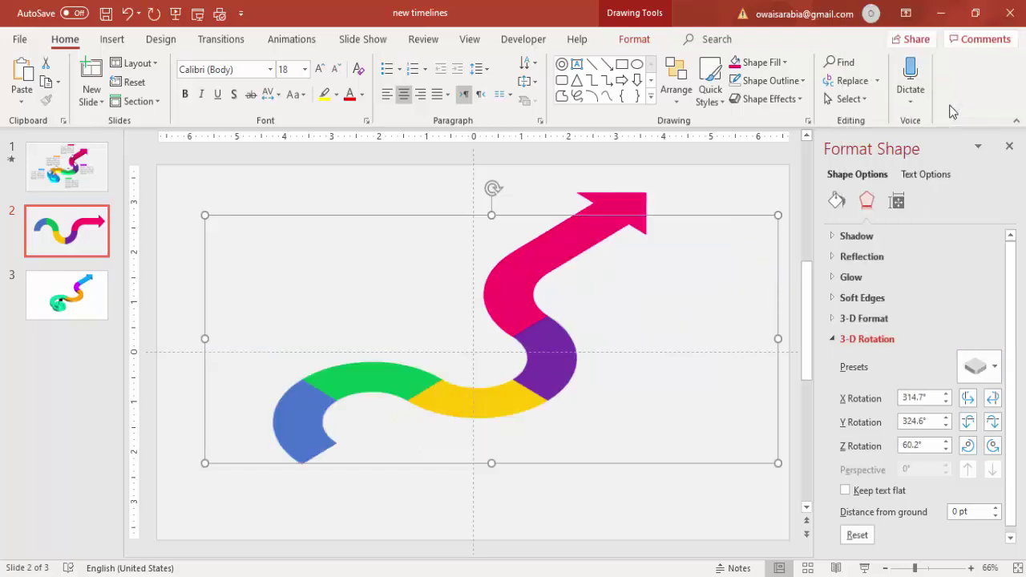
{"action": "left_click", "coordinate": [948, 103]}
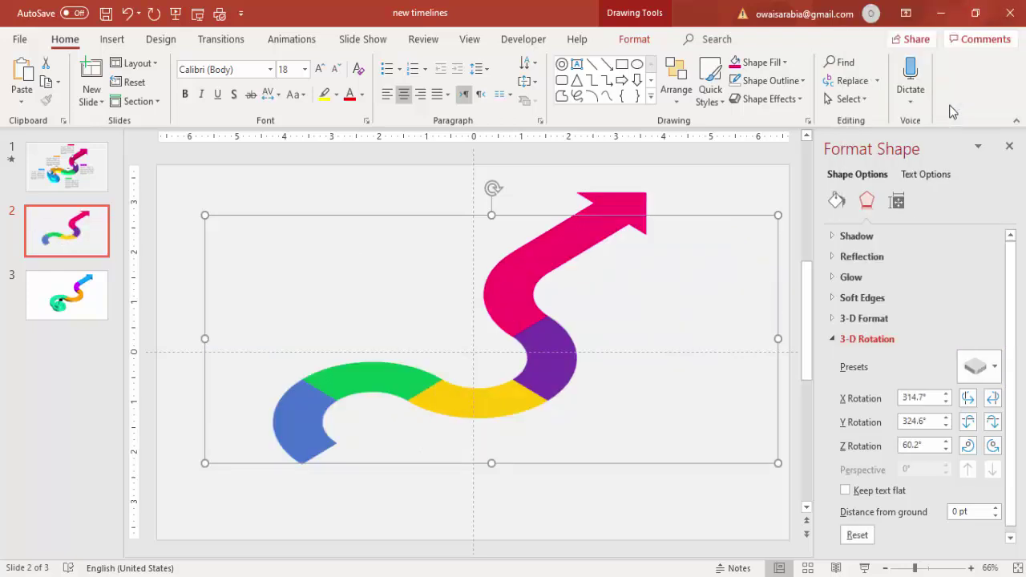
Give the grouped arrow a 3-D depth of 25.5 pt and shift the group slightly up and to the right.
{"action": "left_click", "coordinate": [915, 321]}
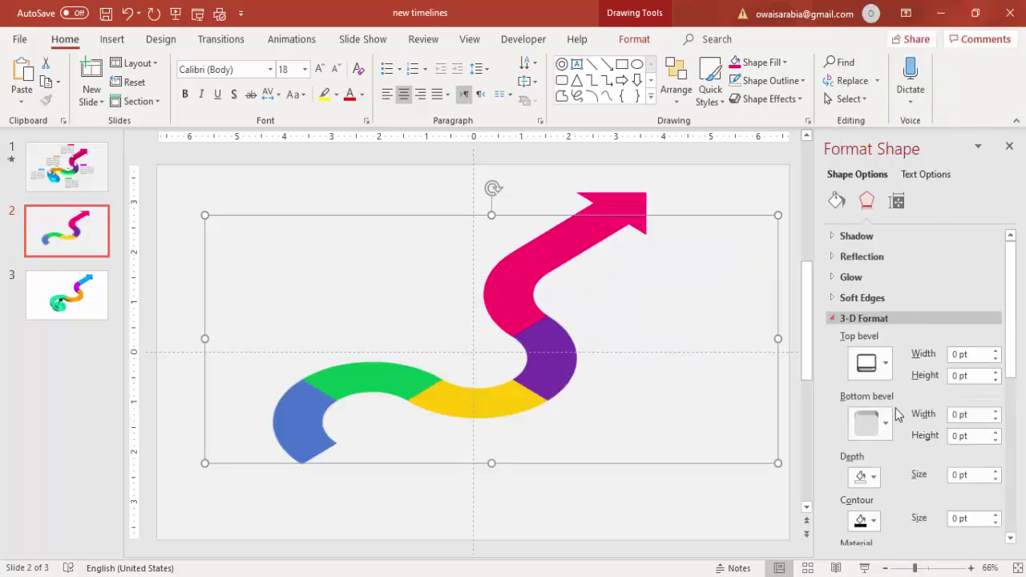
{"action": "left_click", "coordinate": [996, 472]}
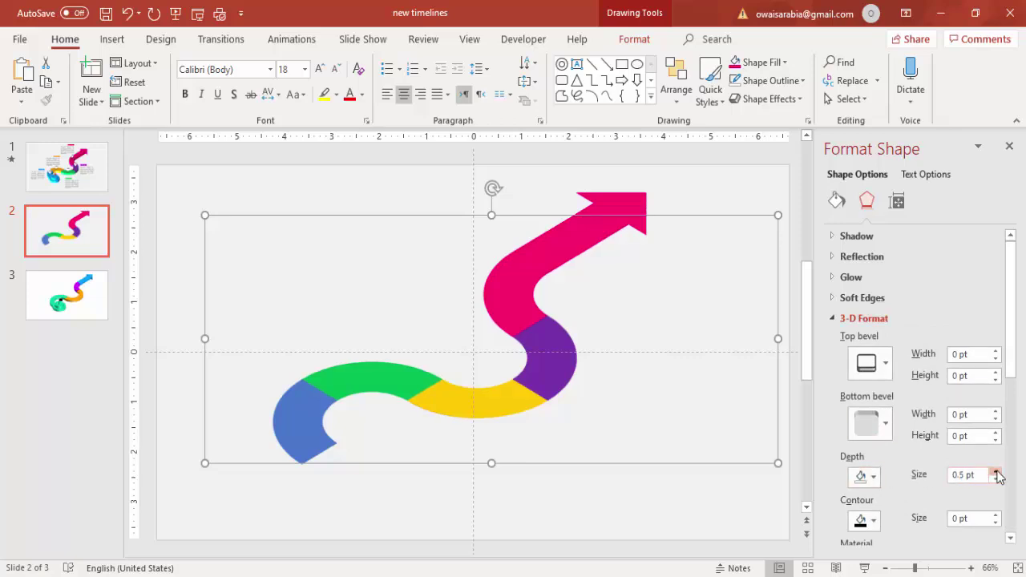
{"action": "left_click_drag", "start_coordinate": [996, 472], "coordinate": [996, 472]}
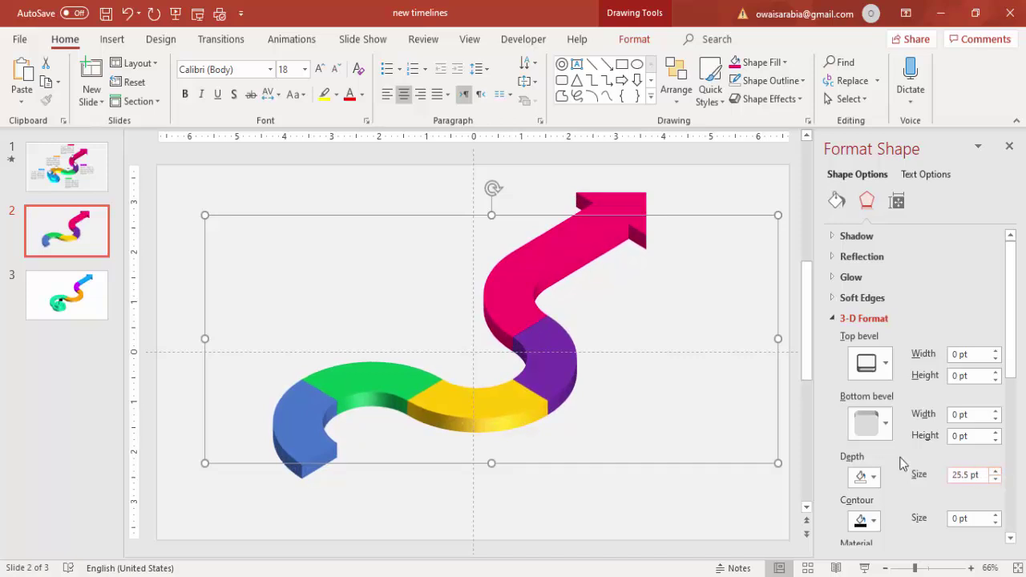
{"action": "mouse_move", "coordinate": [505, 270]}
{"action": "left_mouse_down"}
{"action": "mouse_move", "coordinate": [531, 267]}
{"action": "mouse_move", "coordinate": [517, 265]}
{"action": "left_mouse_up"}
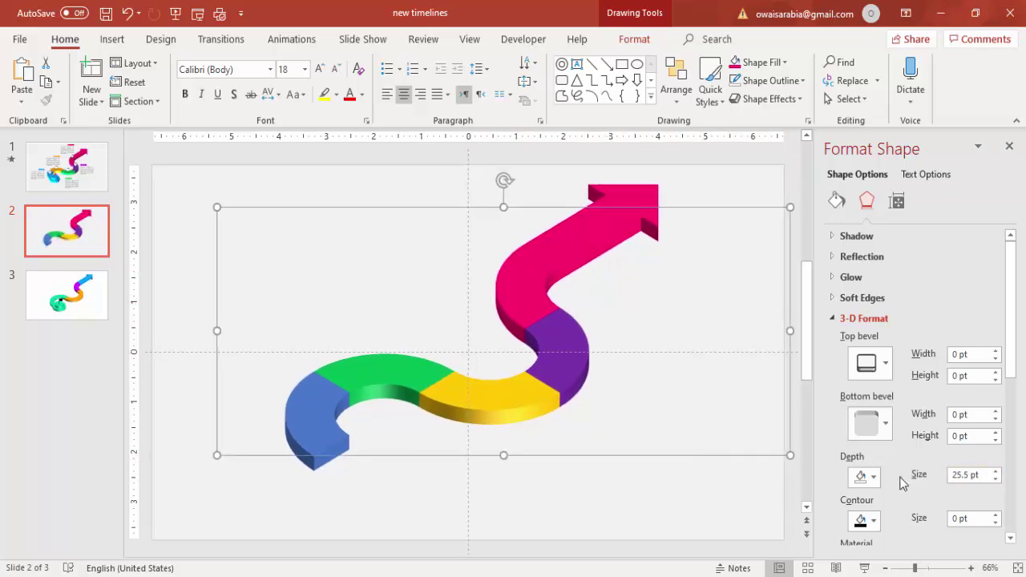
Light the grouped arrow with the first preset in the second row of the Neutral lighting presets.
{"action": "left_click_drag", "start_coordinate": [1016, 357], "coordinate": [1016, 459]}
{"action": "left_click", "coordinate": [875, 340]}
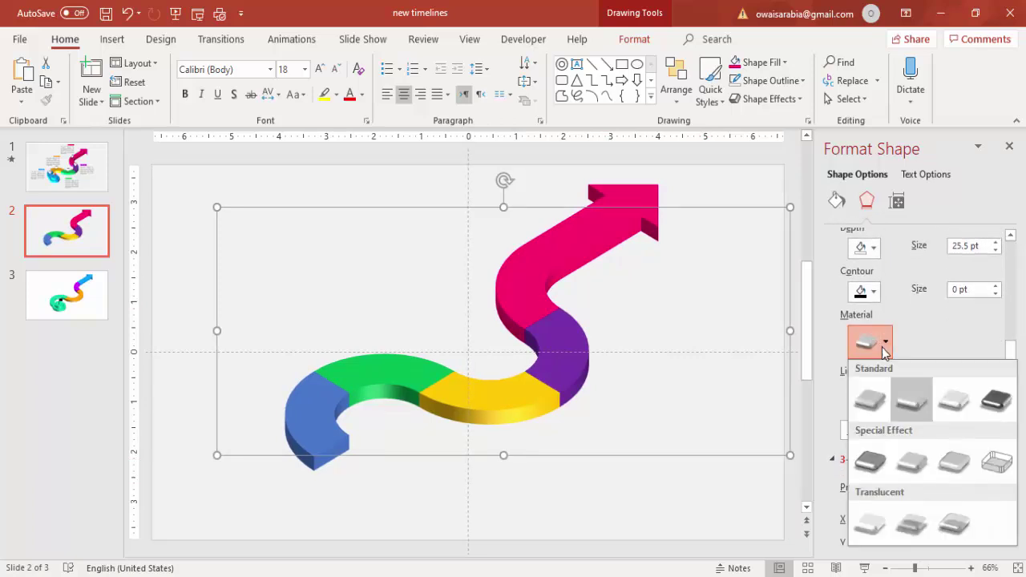
{"action": "left_click", "coordinate": [904, 414]}
{"action": "left_click", "coordinate": [882, 398]}
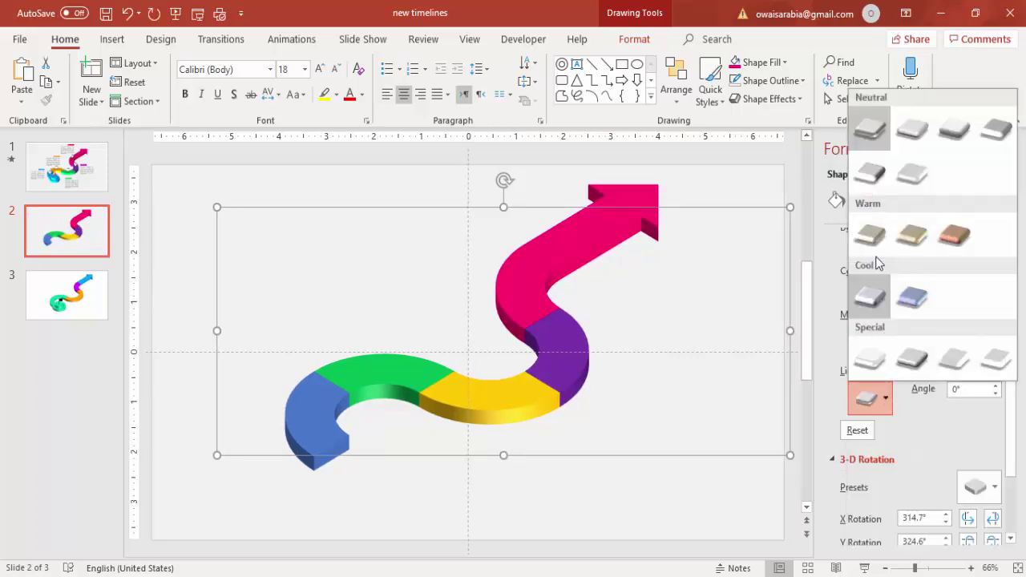
{"action": "left_click", "coordinate": [873, 182]}
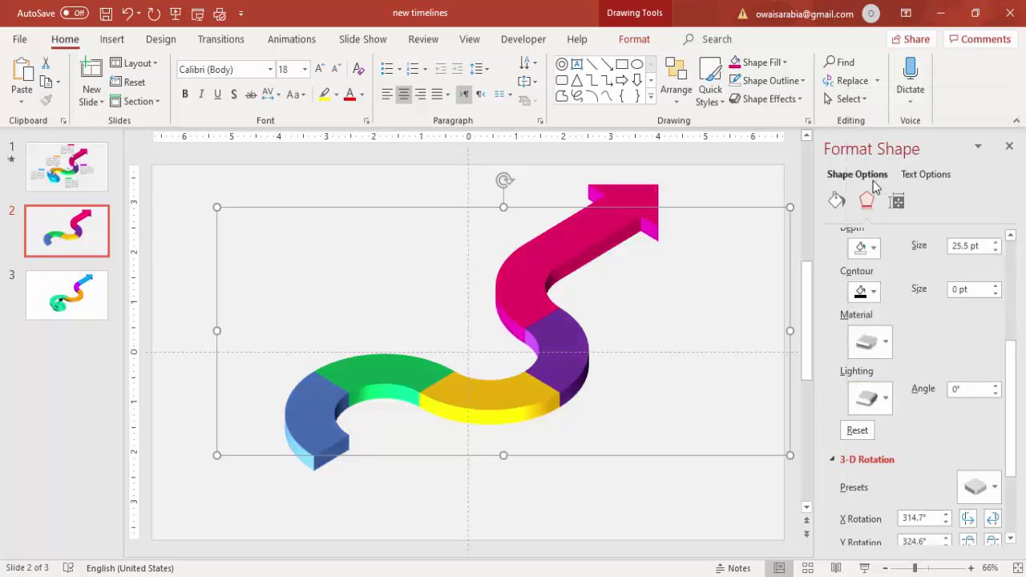
{"action": "left_click", "coordinate": [695, 321]}
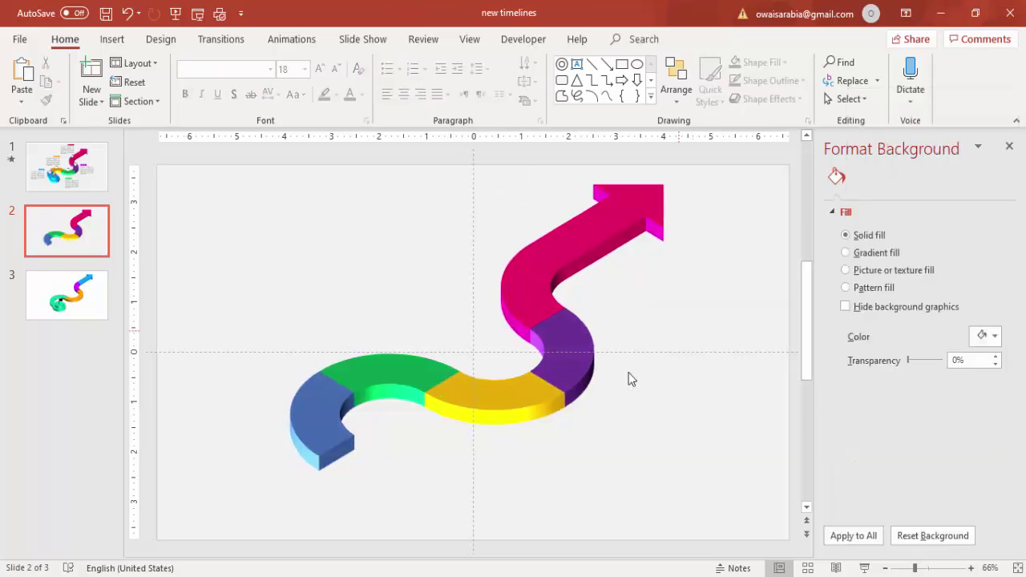
Draw a circle about 1.95" across and place it below the junction of the green and yellow pieces.
{"action": "left_click", "coordinate": [112, 38]}
{"action": "left_click", "coordinate": [242, 100]}
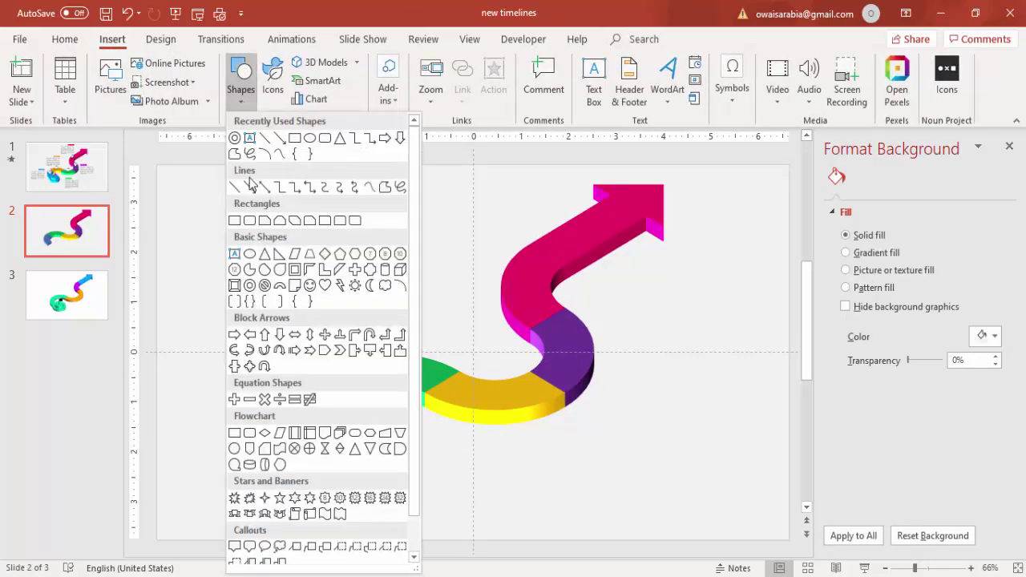
{"action": "left_click", "coordinate": [251, 256]}
{"action": "left_click_drag", "start_coordinate": [391, 428], "coordinate": [483, 516]}
{"action": "left_click_drag", "start_coordinate": [442, 485], "coordinate": [428, 475]}
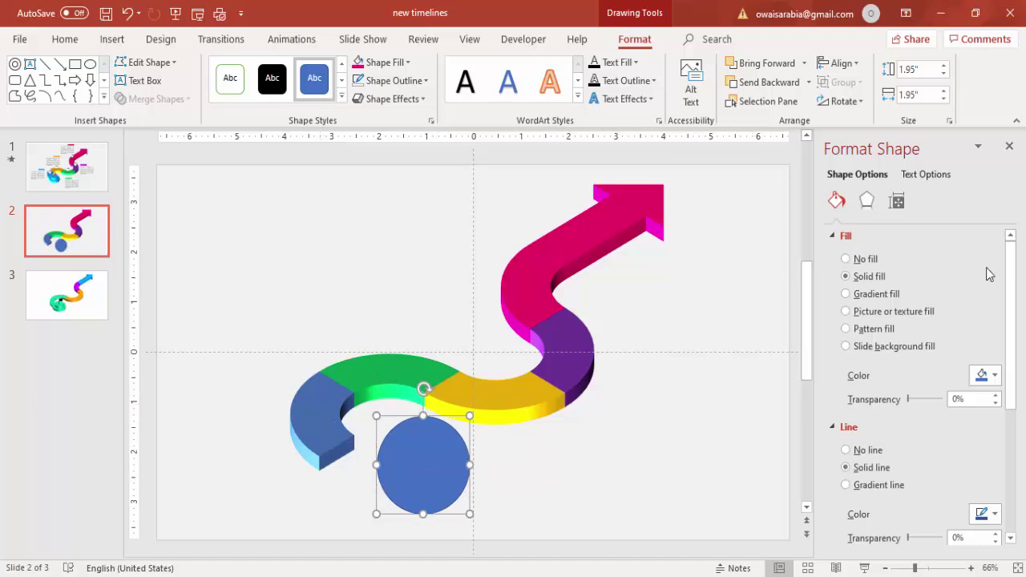
Apply the Parallel 3-D rotation preset with X 314.7°, Y 324.6° and Z 60.2° to the circle.
{"action": "left_click", "coordinate": [873, 202]}
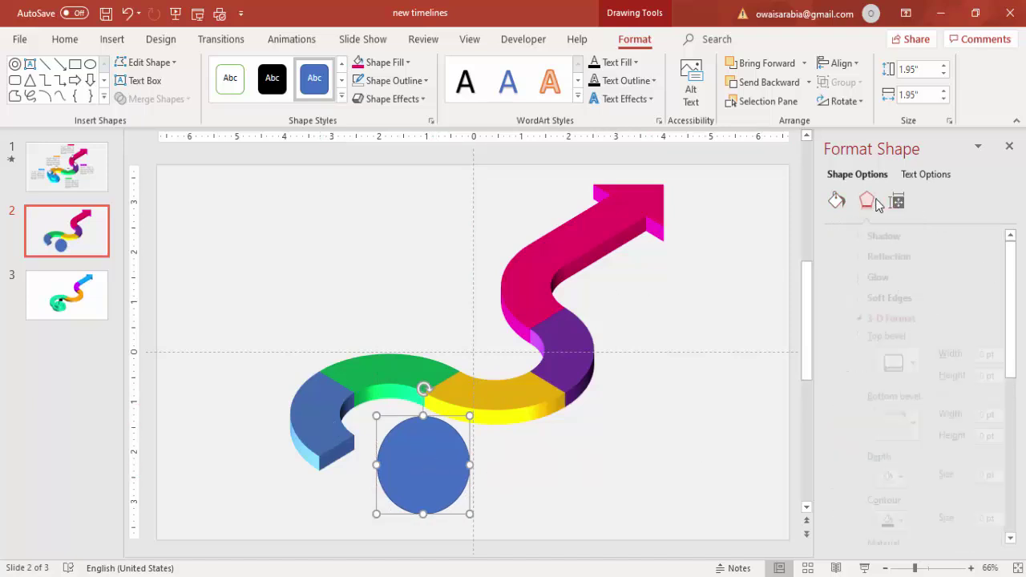
{"action": "left_click_drag", "start_coordinate": [1010, 321], "coordinate": [1012, 514]}
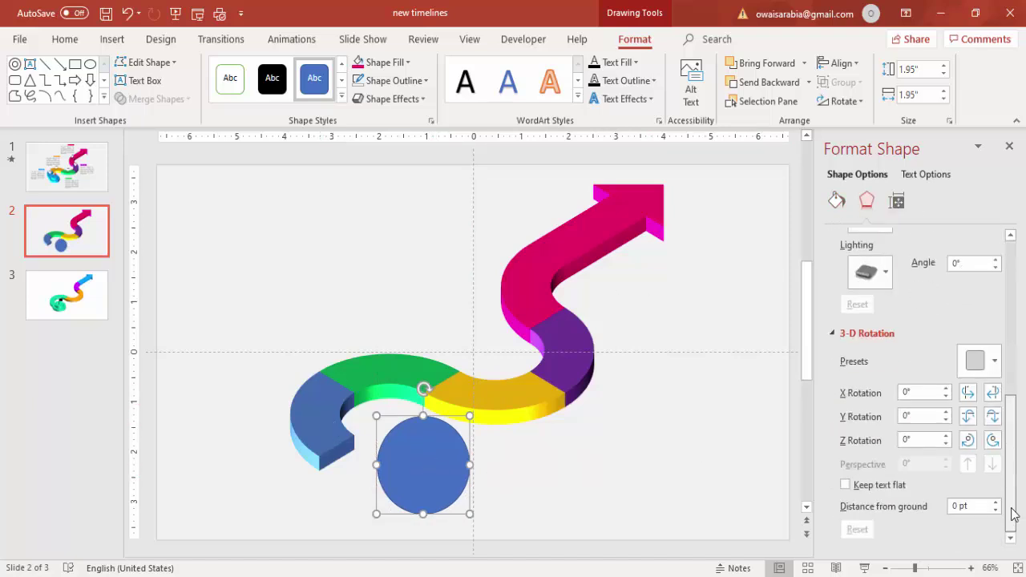
{"action": "left_click", "coordinate": [993, 360]}
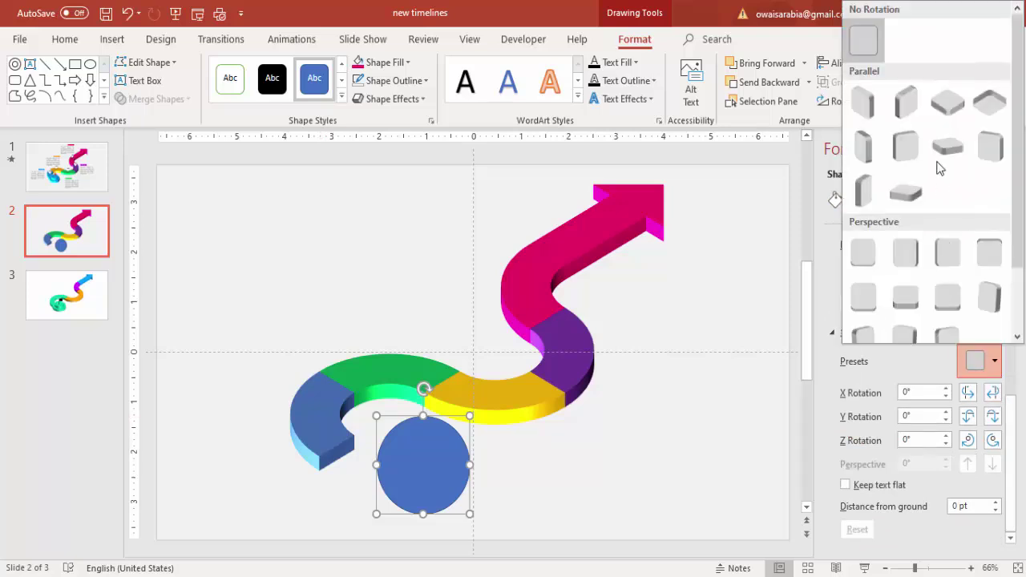
{"action": "left_click", "coordinate": [939, 114]}
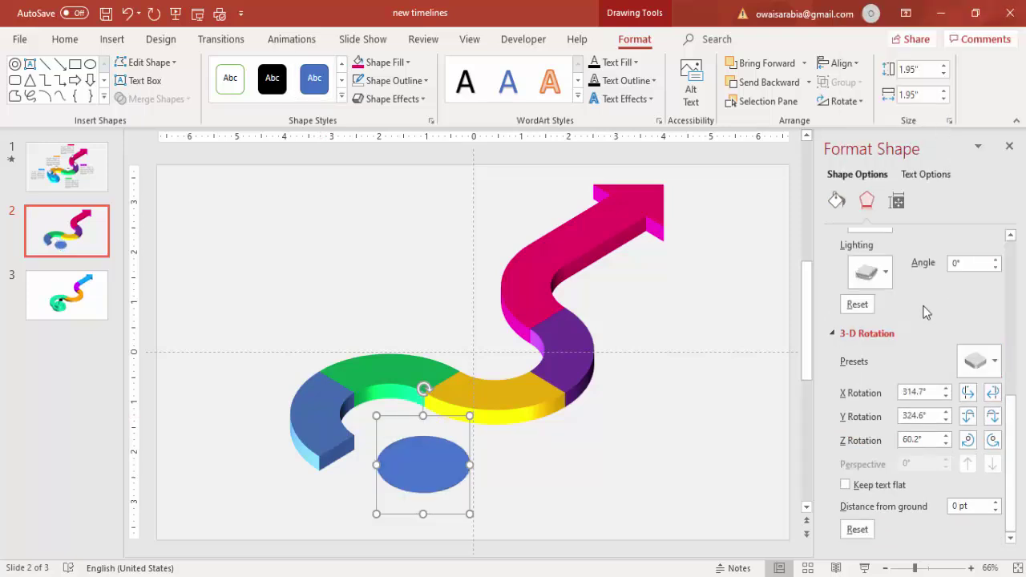
Set the circle's 3-D depth to 25 pt and apply the first lighting preset in the second Neutral row.
{"action": "left_click_drag", "start_coordinate": [1012, 423], "coordinate": [1015, 355]}
{"action": "left_click", "coordinate": [995, 277]}
{"action": "left_click", "coordinate": [995, 277]}
{"action": "left_click", "coordinate": [995, 276]}
{"action": "left_click", "coordinate": [996, 276]}
{"action": "left_click", "coordinate": [995, 276]}
{"action": "left_click", "coordinate": [995, 277]}
{"action": "left_click", "coordinate": [995, 277]}
{"action": "left_click", "coordinate": [996, 276]}
{"action": "left_click", "coordinate": [996, 276]}
{"action": "left_click", "coordinate": [995, 276]}
{"action": "left_click", "coordinate": [995, 277]}
{"action": "left_click", "coordinate": [995, 277]}
{"action": "left_click", "coordinate": [995, 276]}
{"action": "left_click", "coordinate": [995, 276]}
{"action": "left_click", "coordinate": [995, 276]}
{"action": "left_click", "coordinate": [996, 277]}
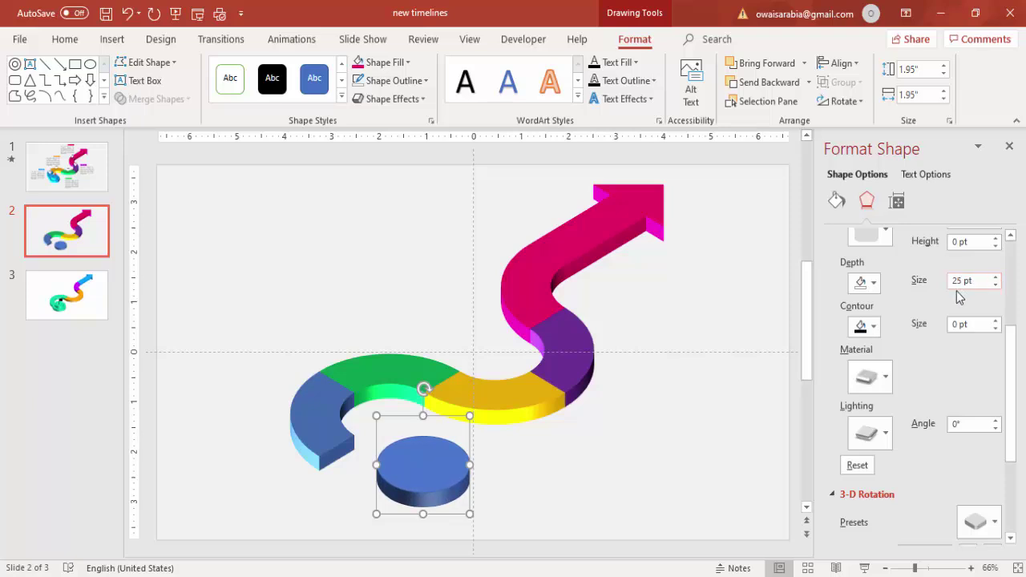
{"action": "left_click", "coordinate": [879, 447]}
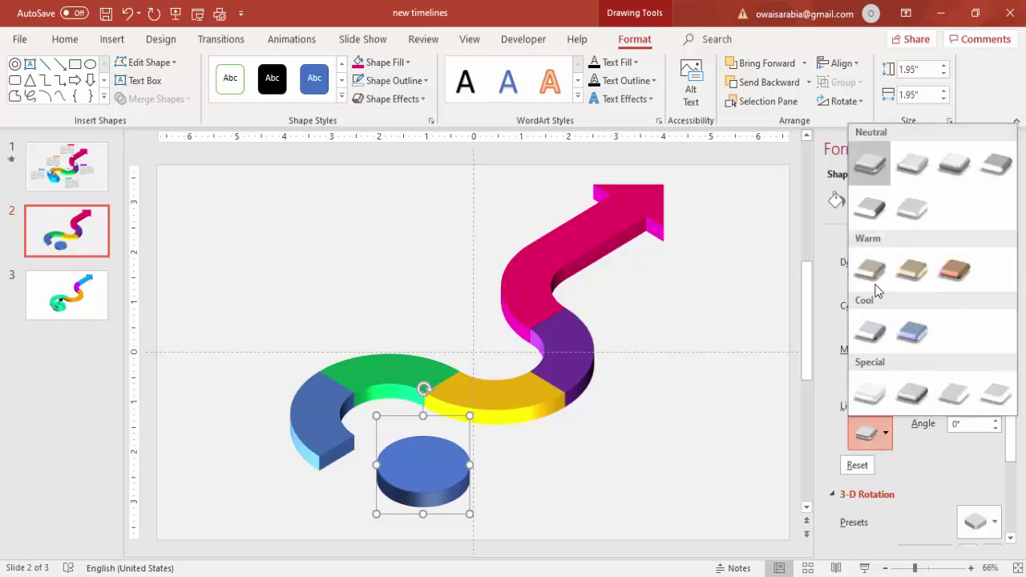
{"action": "left_click", "coordinate": [873, 225]}
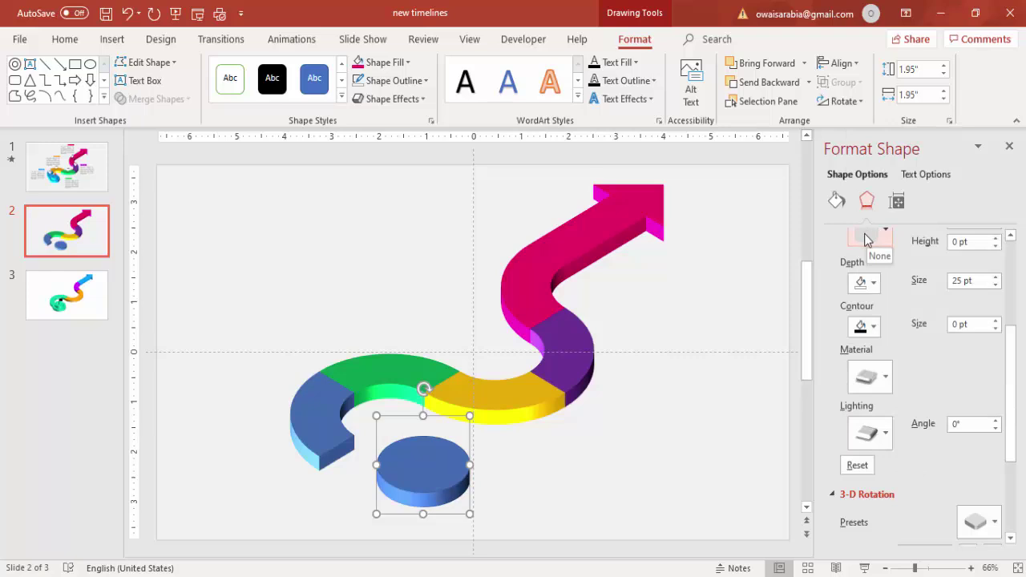
Move the disc onto the open end of the blue quarter ring and remove its outline.
{"action": "left_click_drag", "start_coordinate": [419, 494], "coordinate": [362, 473]}
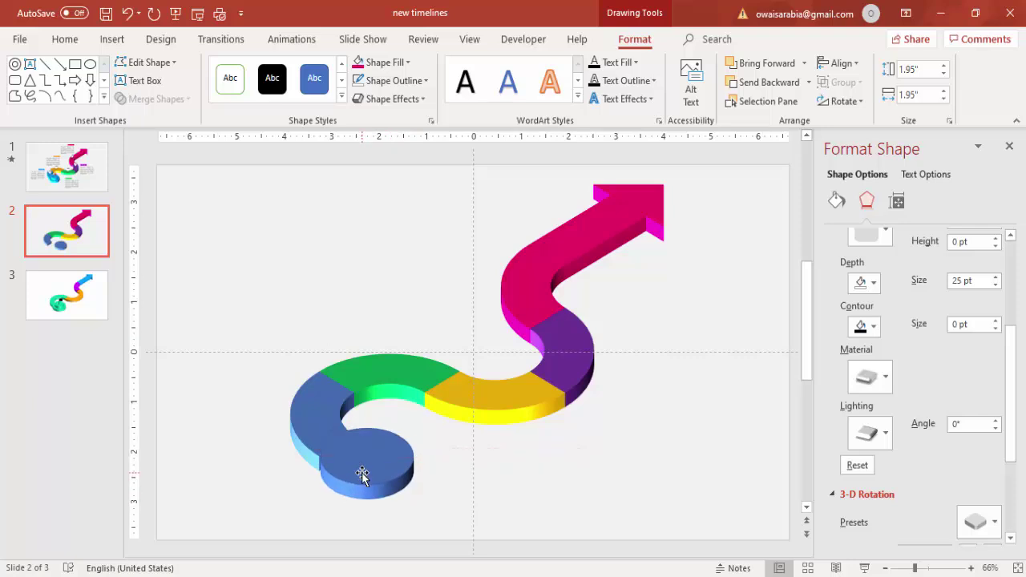
{"action": "left_click", "coordinate": [393, 80]}
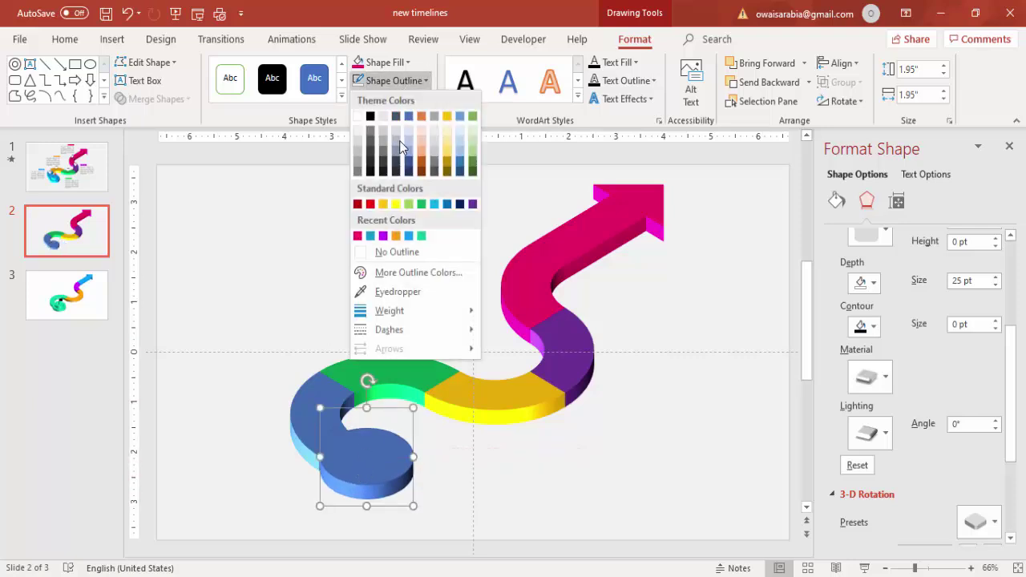
{"action": "left_click", "coordinate": [405, 251]}
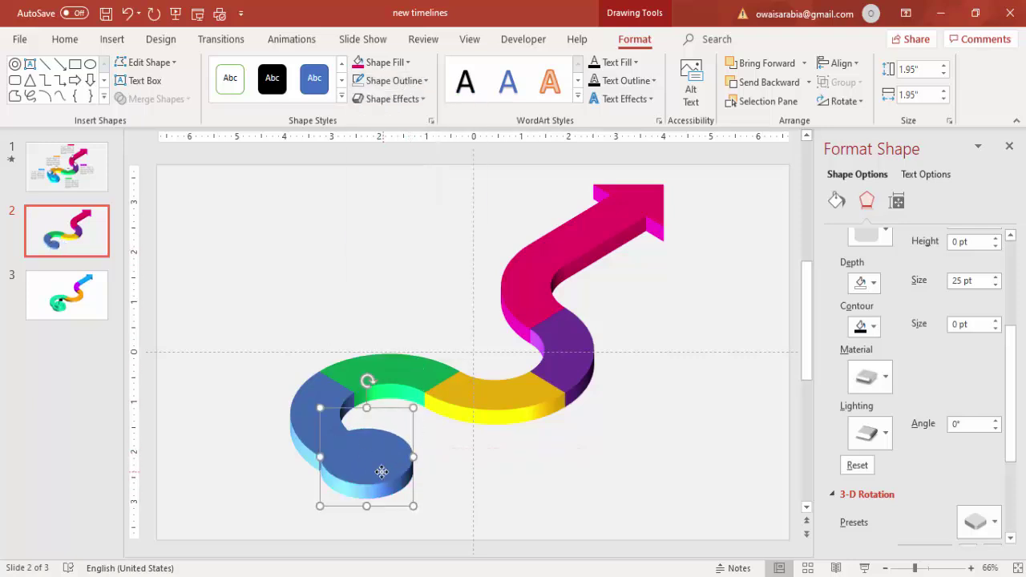
{"action": "key", "text": "Escape"}
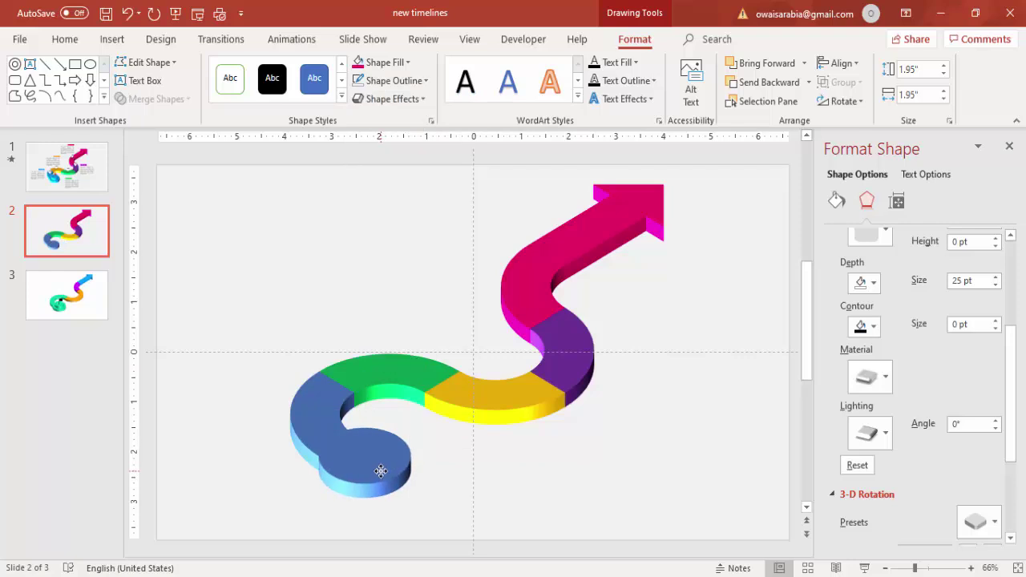
Duplicate the disc and set the copy, shrunk to 1.12" by 1.12", centred on top of the large disc.
{"action": "left_click", "coordinate": [380, 472]}
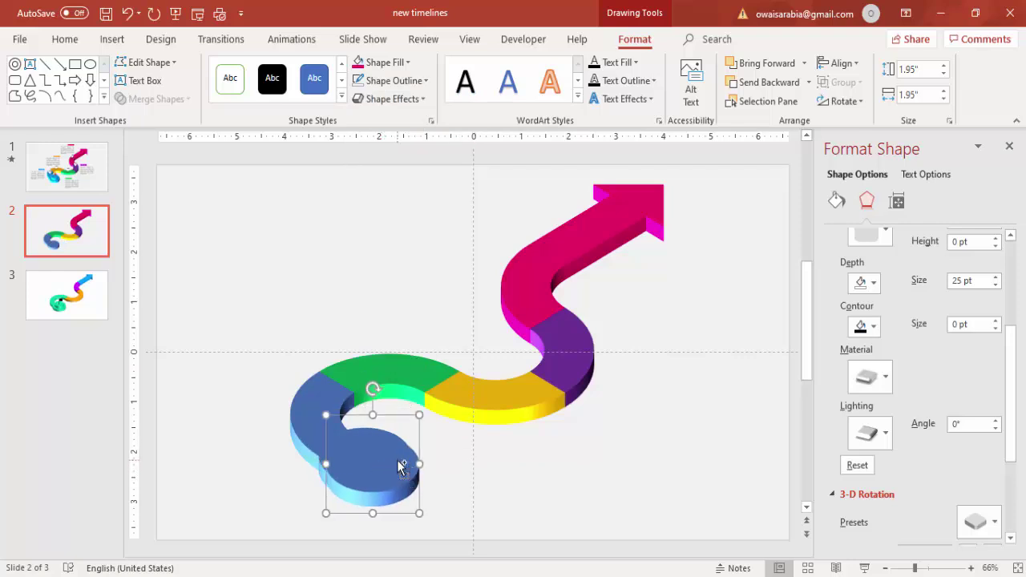
{"action": "left_click_drag", "start_coordinate": [424, 456], "coordinate": [483, 459]}
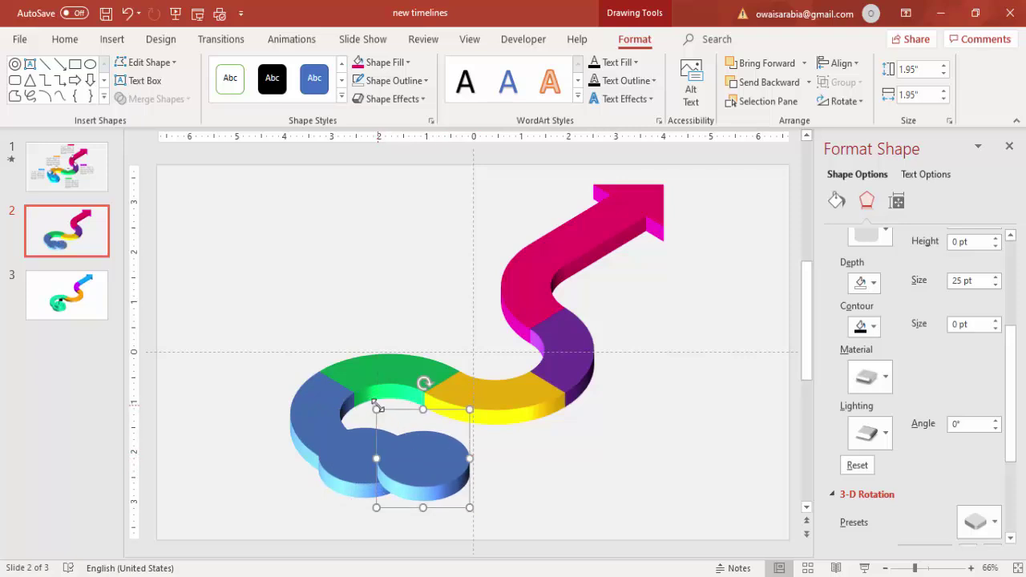
{"action": "left_click_drag", "start_coordinate": [377, 408], "coordinate": [363, 447]}
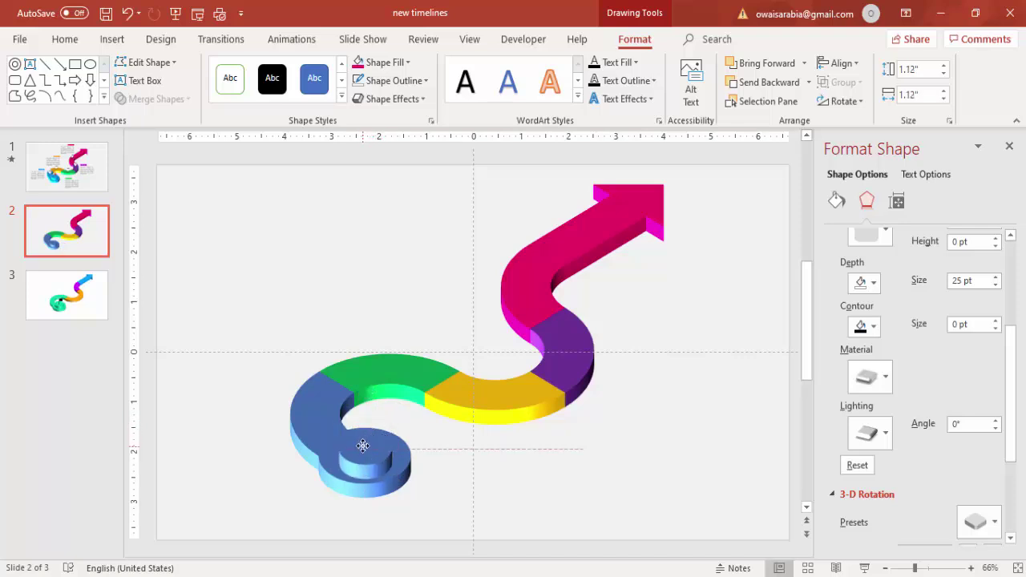
{"action": "left_click_drag", "start_coordinate": [362, 443], "coordinate": [361, 442]}
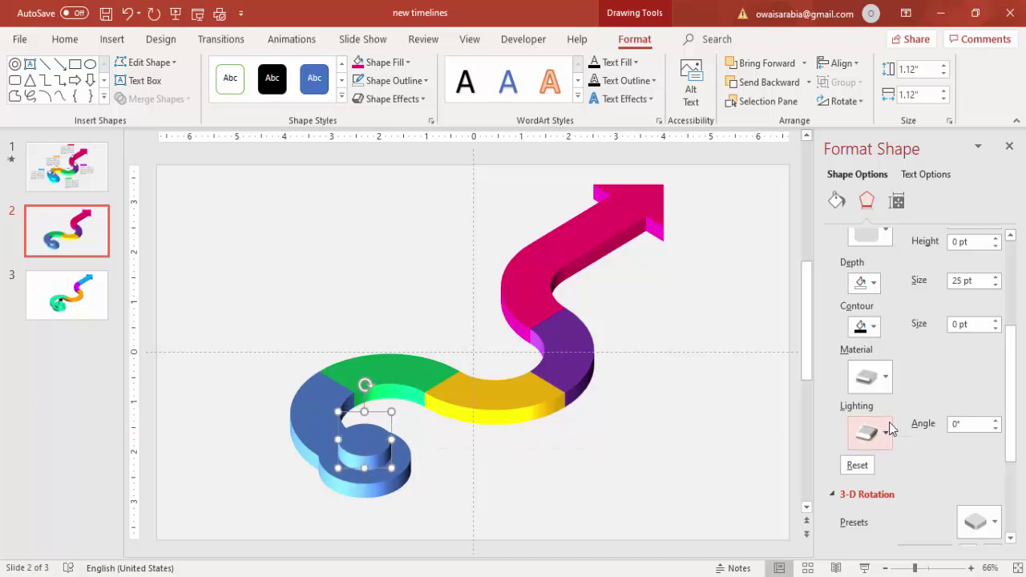
{"action": "left_click", "coordinate": [609, 401]}
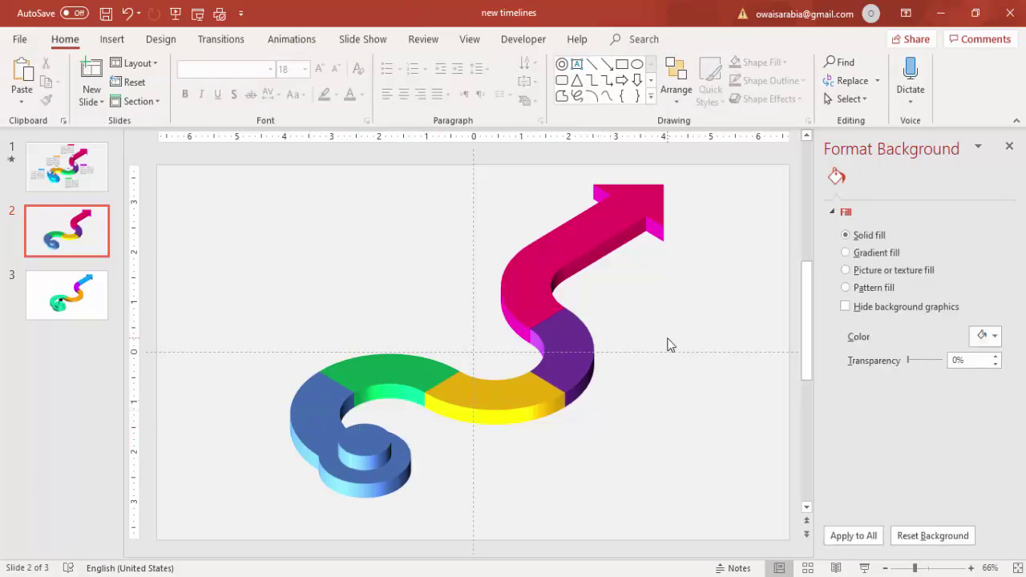
Select the whole arrow group and apply the Outer shadow preset with a 180° angle.
{"action": "left_click", "coordinate": [546, 264]}
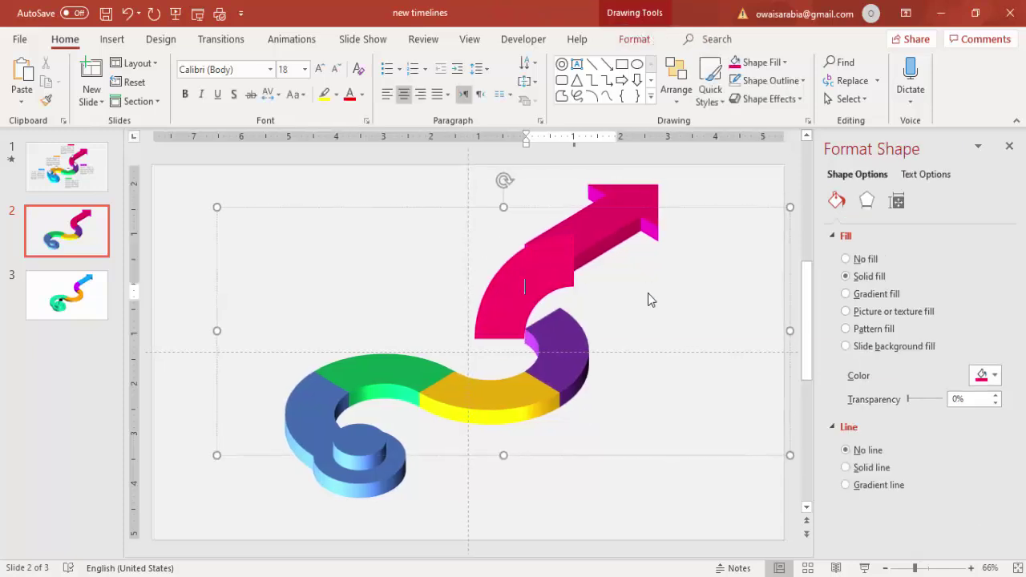
{"action": "left_click", "coordinate": [648, 295]}
{"action": "left_click", "coordinate": [634, 213]}
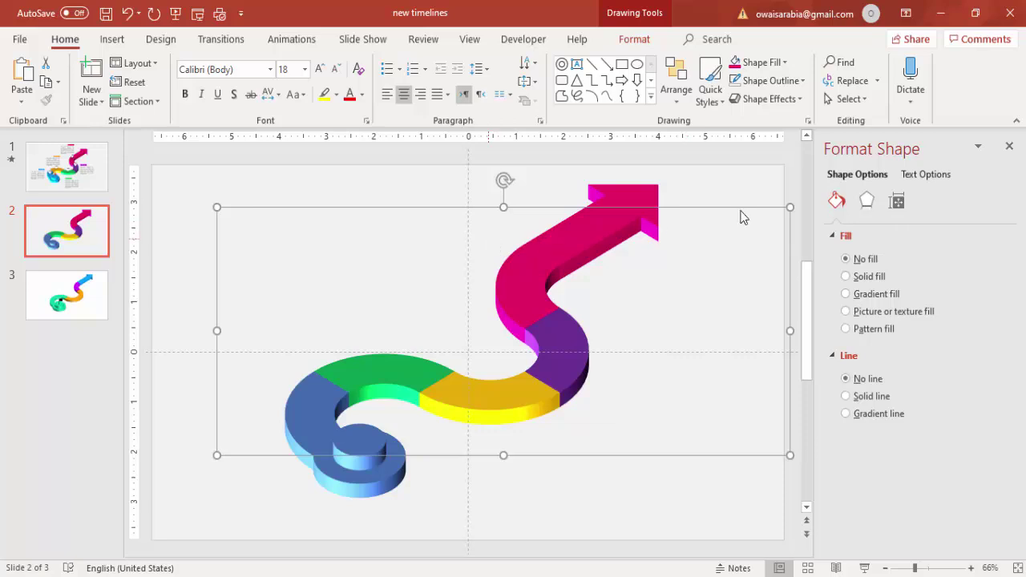
{"action": "left_click", "coordinate": [867, 202]}
{"action": "left_click", "coordinate": [873, 239]}
{"action": "left_click", "coordinate": [989, 258]}
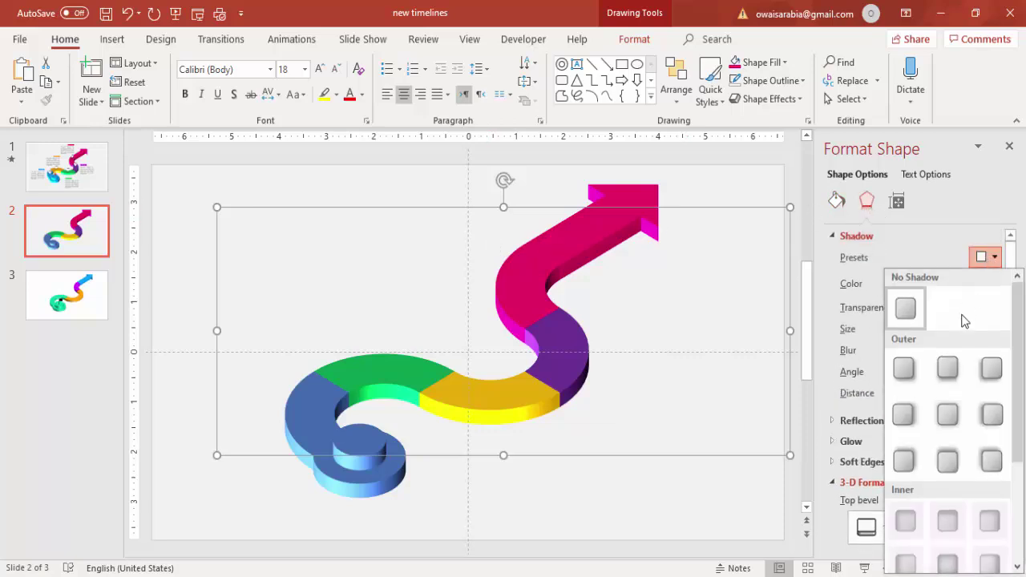
{"action": "left_click", "coordinate": [991, 415]}
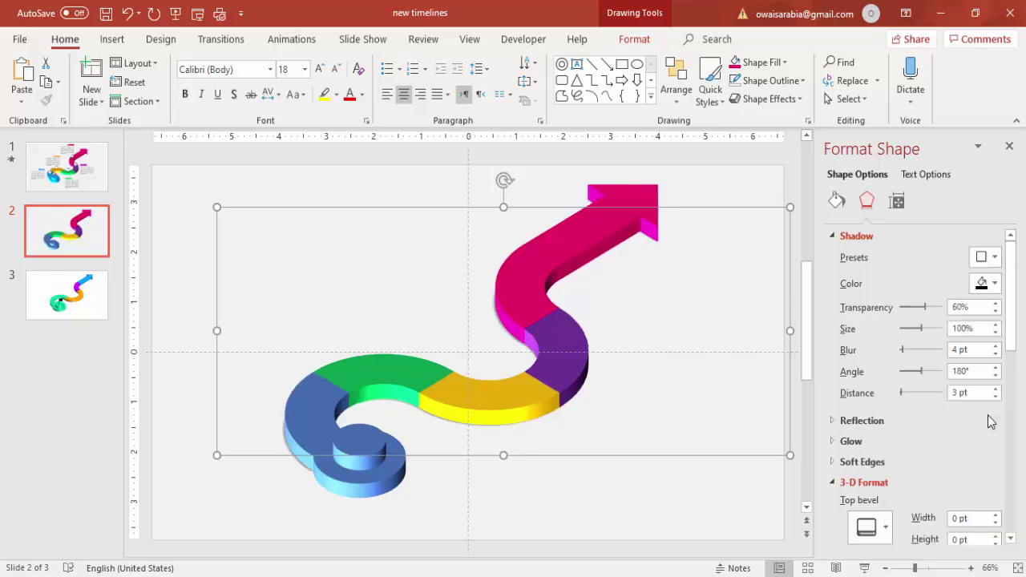
Set the arrow group's shadow distance to 5 pt and its blur to 12 pt.
{"action": "left_click", "coordinate": [998, 390]}
{"action": "left_click", "coordinate": [997, 390]}
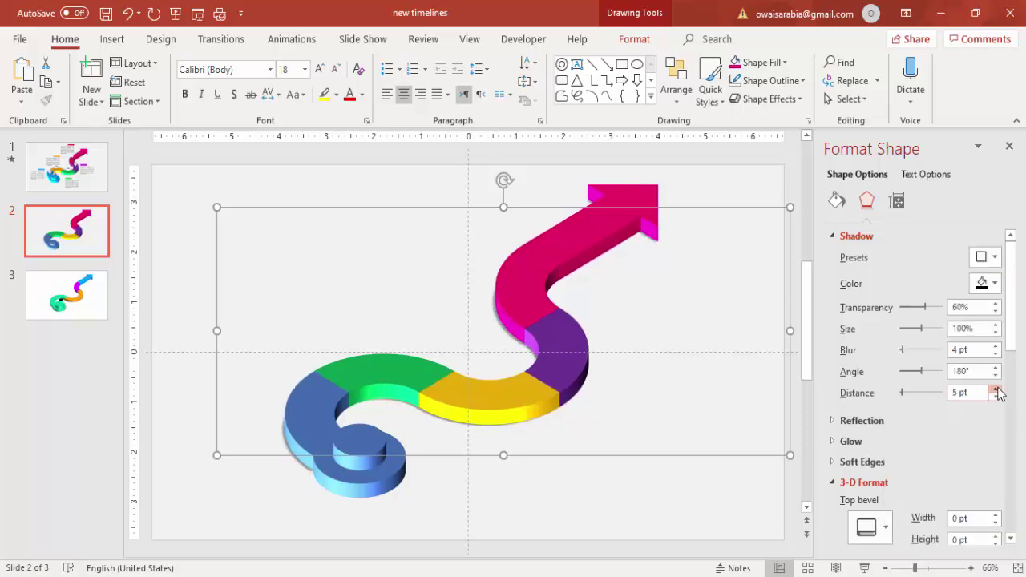
{"action": "left_click", "coordinate": [996, 346]}
{"action": "left_click", "coordinate": [996, 346]}
{"action": "left_click", "coordinate": [996, 346]}
{"action": "left_click", "coordinate": [998, 349]}
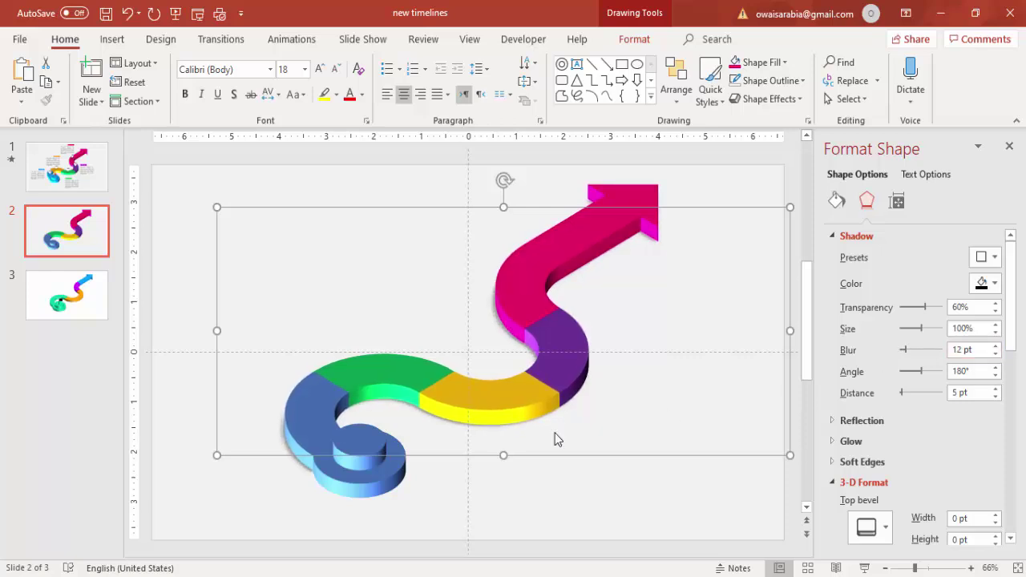
Apply an Outer shadow preset with a 135° angle to the large disc, with 5 pt distance and 15 pt blur.
{"action": "left_click", "coordinate": [384, 484]}
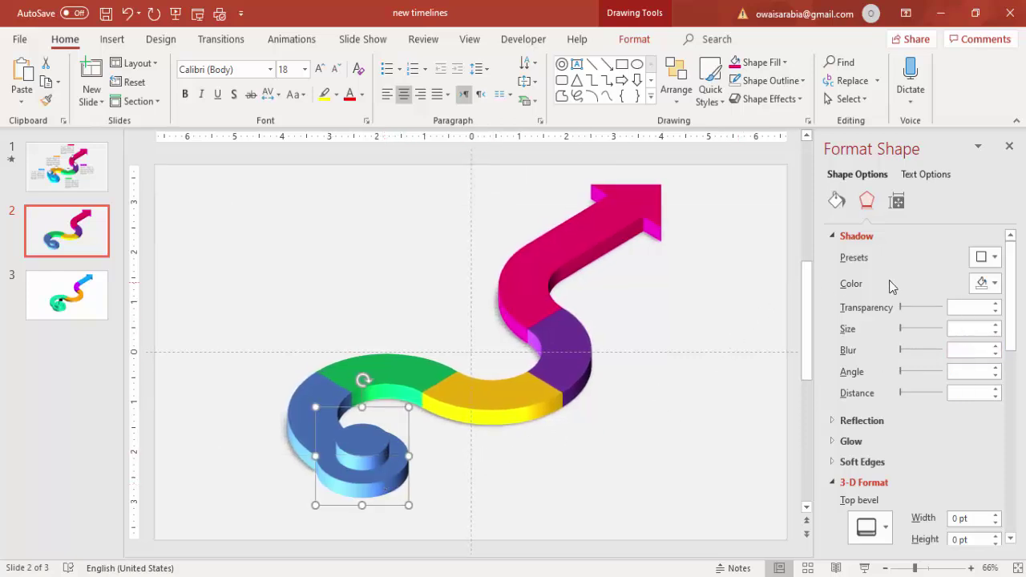
{"action": "left_click", "coordinate": [992, 258]}
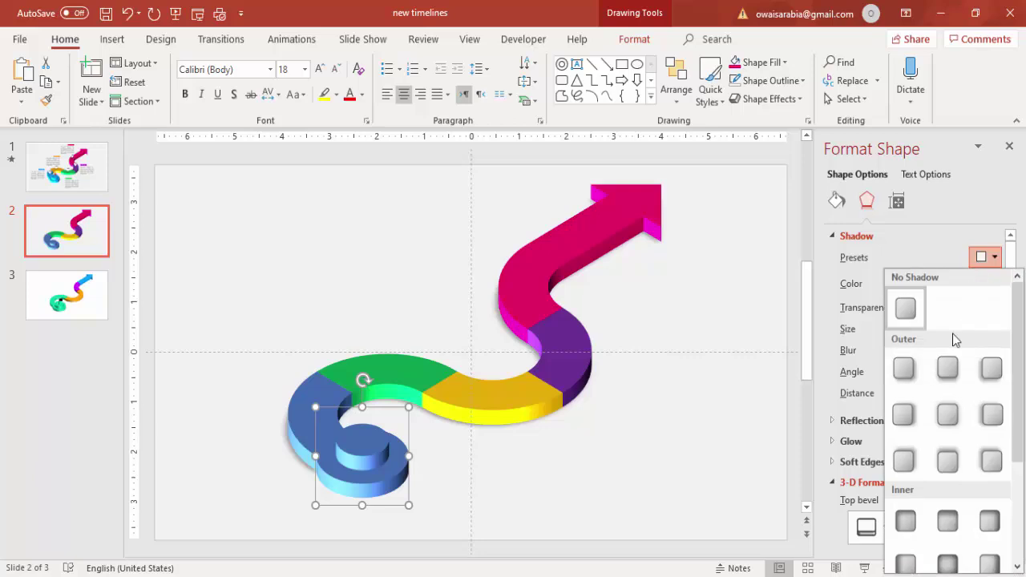
{"action": "left_click", "coordinate": [997, 387]}
{"action": "left_click", "coordinate": [995, 389]}
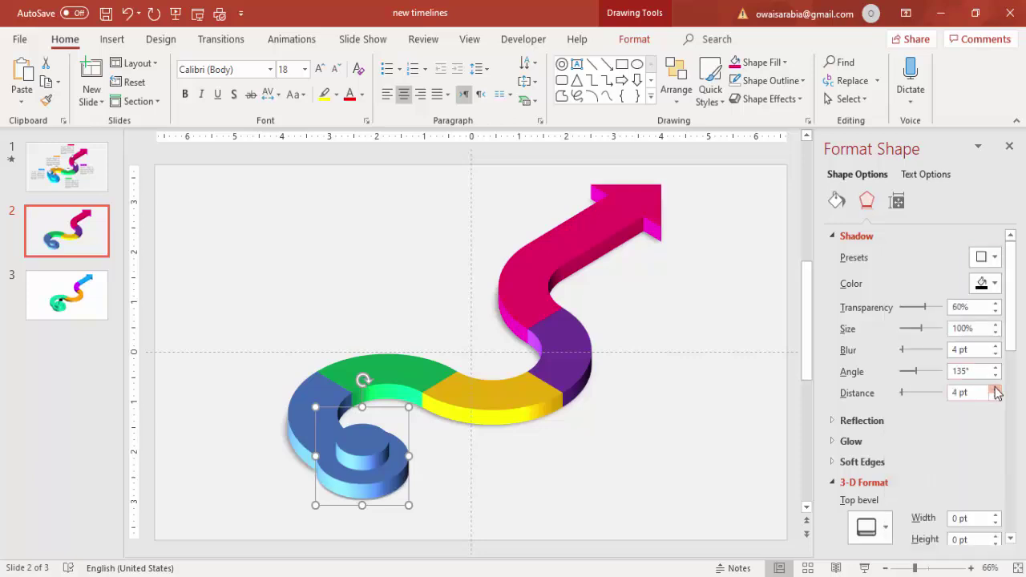
{"action": "left_click", "coordinate": [996, 346]}
{"action": "left_click", "coordinate": [996, 347]}
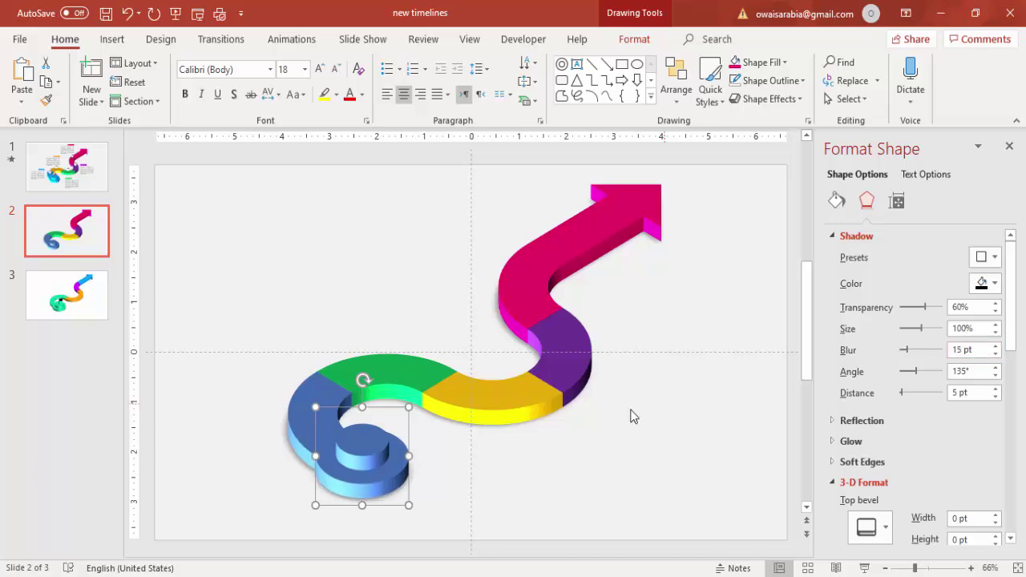
{"action": "left_click", "coordinate": [587, 443]}
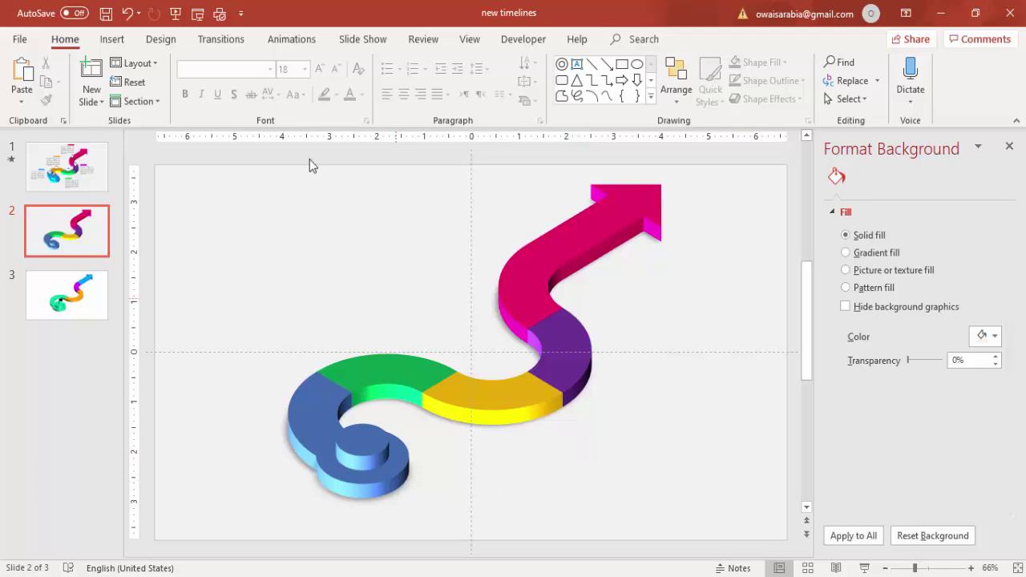
Open the icon library for insertion and mark the map pin icon in the Location category.
{"action": "left_click", "coordinate": [114, 42]}
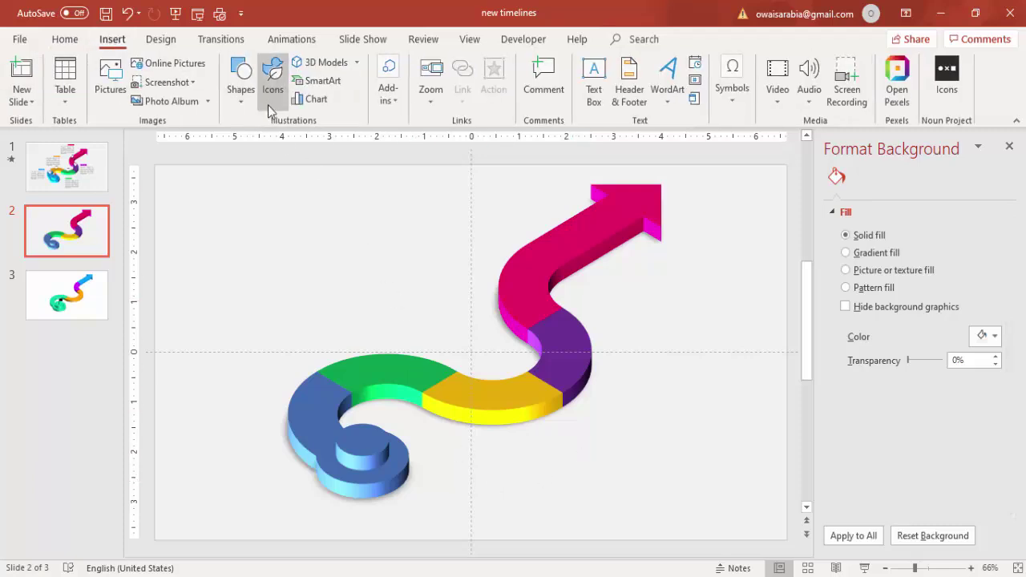
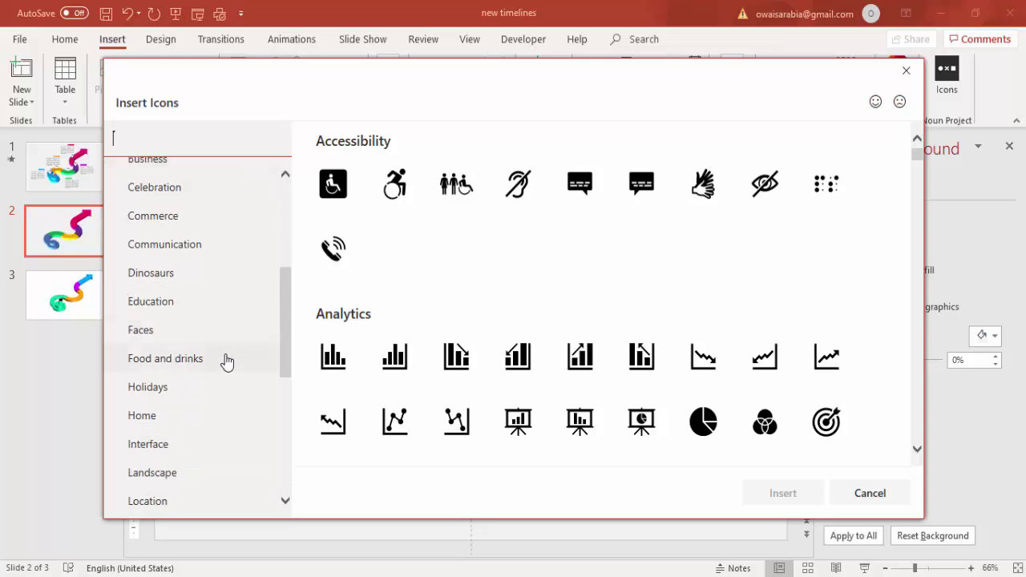
{"action": "scroll", "coordinate": [227, 360], "scroll_direction": "down", "scroll_amount": 1}
{"action": "left_click", "coordinate": [179, 449]}
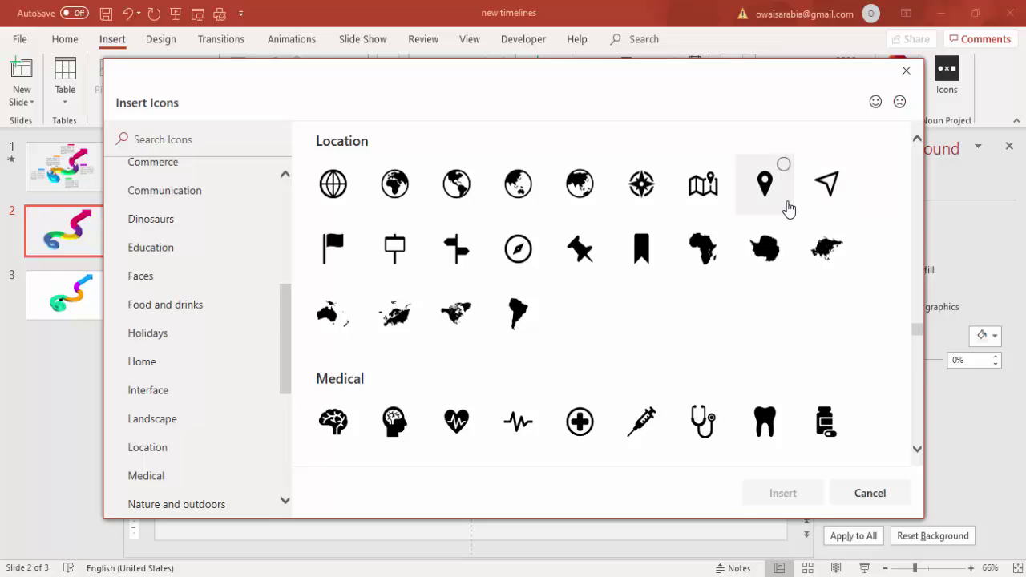
{"action": "left_click", "coordinate": [788, 210]}
Look through the icon category list and view the Buildings icons.
{"action": "scroll", "coordinate": [172, 422], "scroll_direction": "down", "scroll_amount": 3}
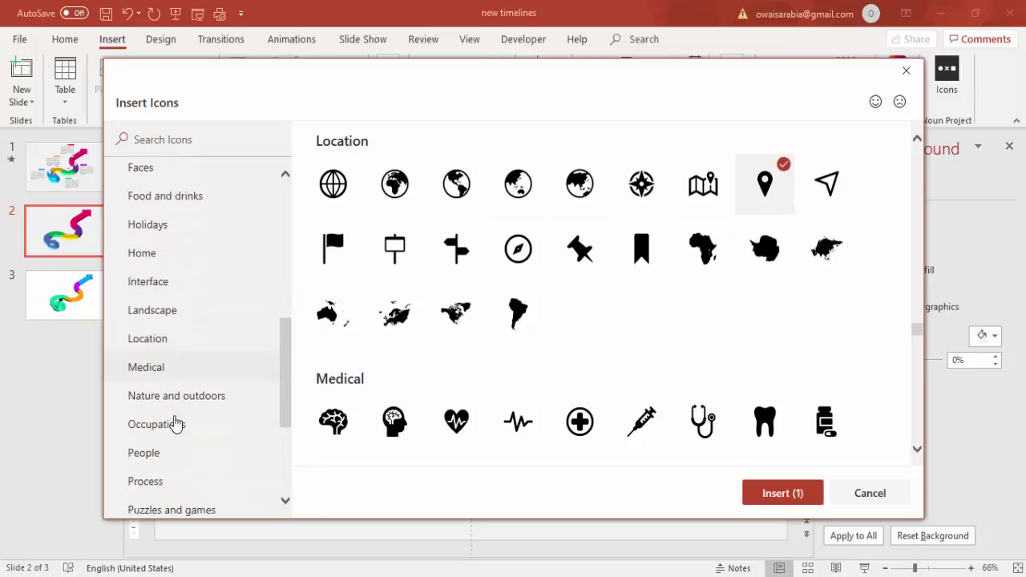
{"action": "scroll", "coordinate": [175, 423], "scroll_direction": "down", "scroll_amount": 5}
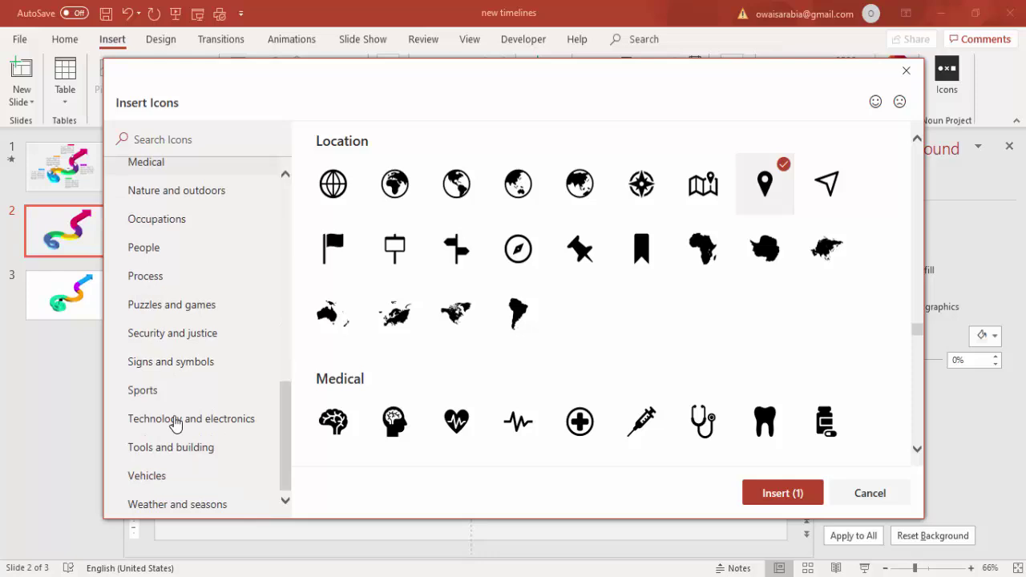
{"action": "scroll", "coordinate": [175, 423], "scroll_direction": "up", "scroll_amount": 5}
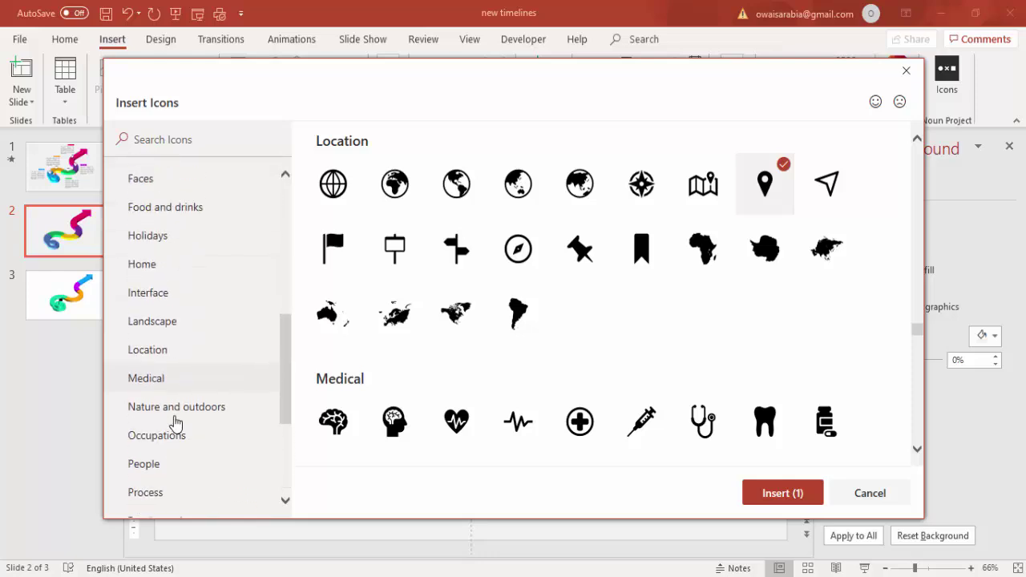
{"action": "scroll", "coordinate": [176, 423], "scroll_direction": "up", "scroll_amount": 7}
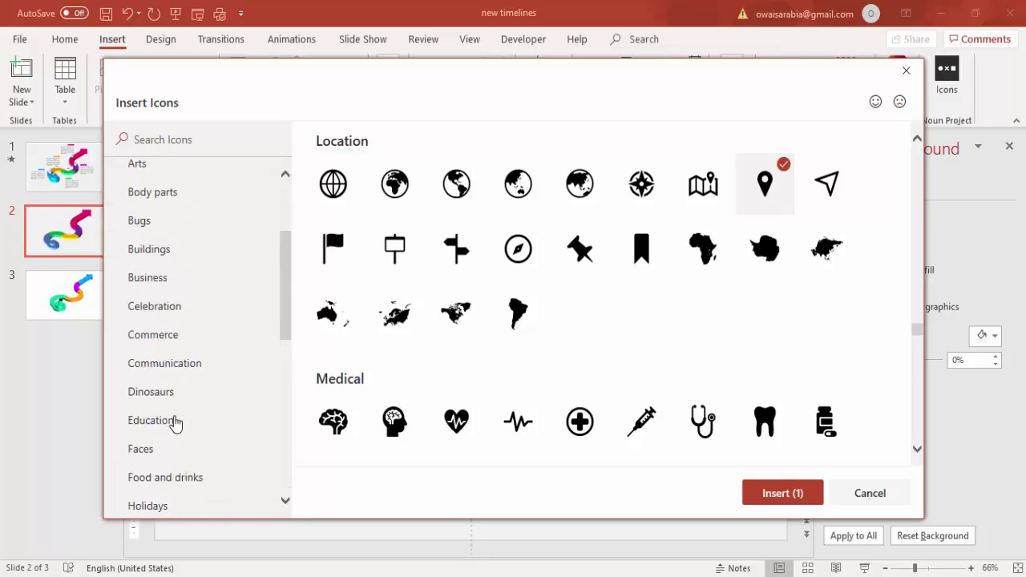
{"action": "scroll", "coordinate": [181, 214], "scroll_direction": "up", "scroll_amount": 3}
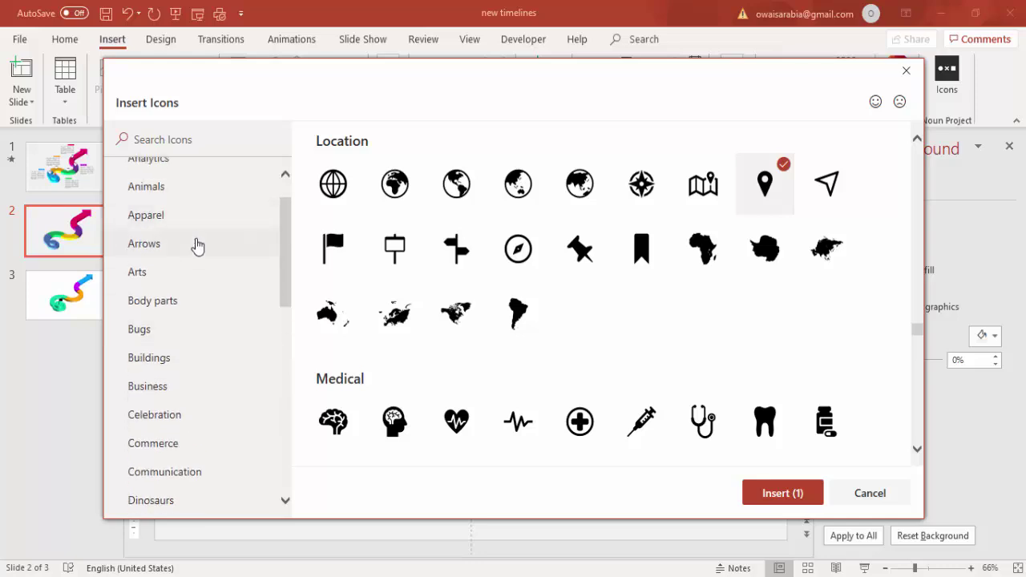
{"action": "scroll", "coordinate": [198, 245], "scroll_direction": "up", "scroll_amount": 1}
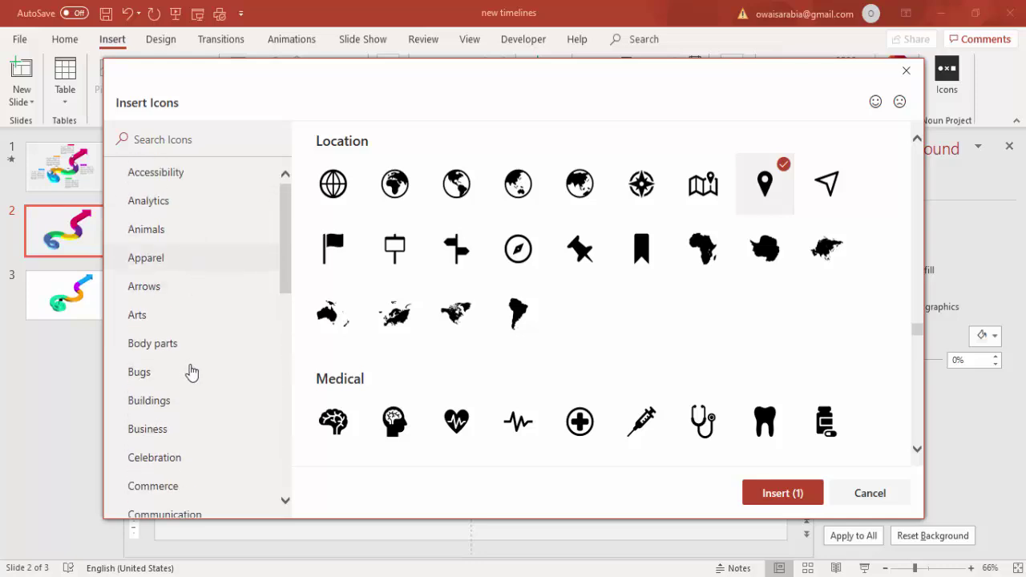
{"action": "left_click", "coordinate": [187, 393]}
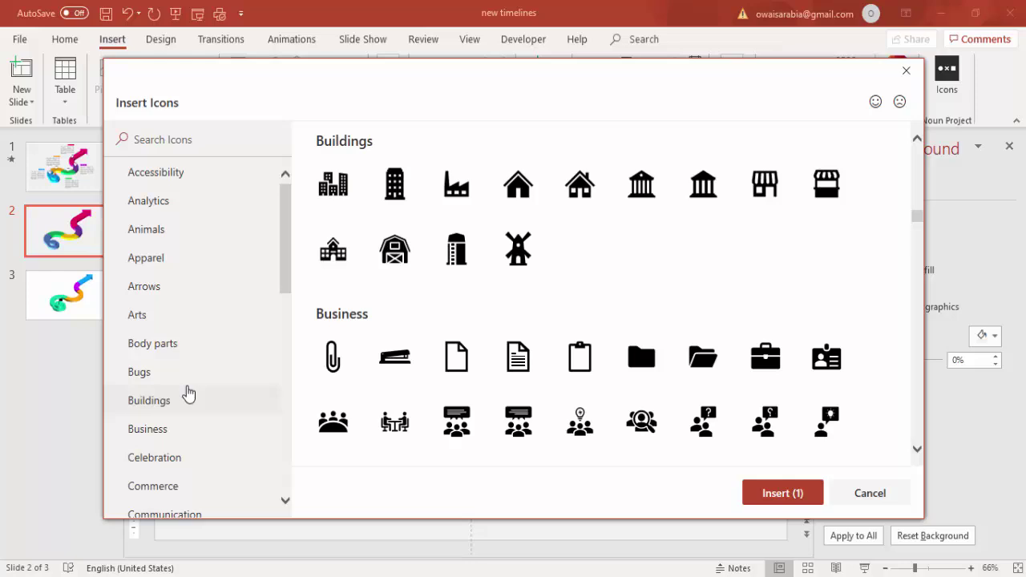
Examine the Process, Tools and building, and Technology and electronics icon categories for a suitable timeline icon.
{"action": "scroll", "coordinate": [188, 393], "scroll_direction": "down", "scroll_amount": 4}
{"action": "scroll", "coordinate": [178, 435], "scroll_direction": "down", "scroll_amount": 2}
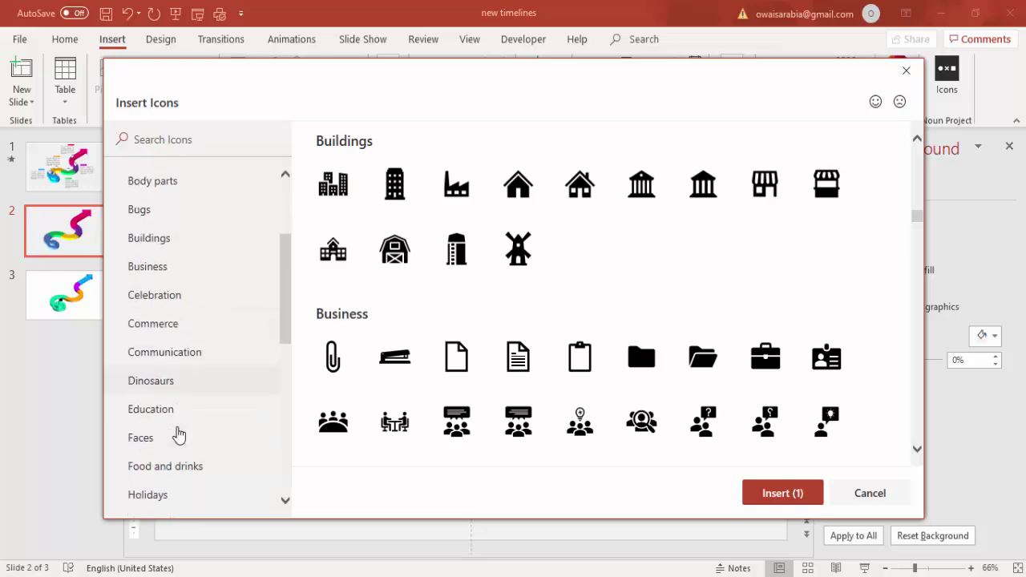
{"action": "scroll", "coordinate": [178, 434], "scroll_direction": "down", "scroll_amount": 4}
{"action": "scroll", "coordinate": [178, 434], "scroll_direction": "down", "scroll_amount": 4}
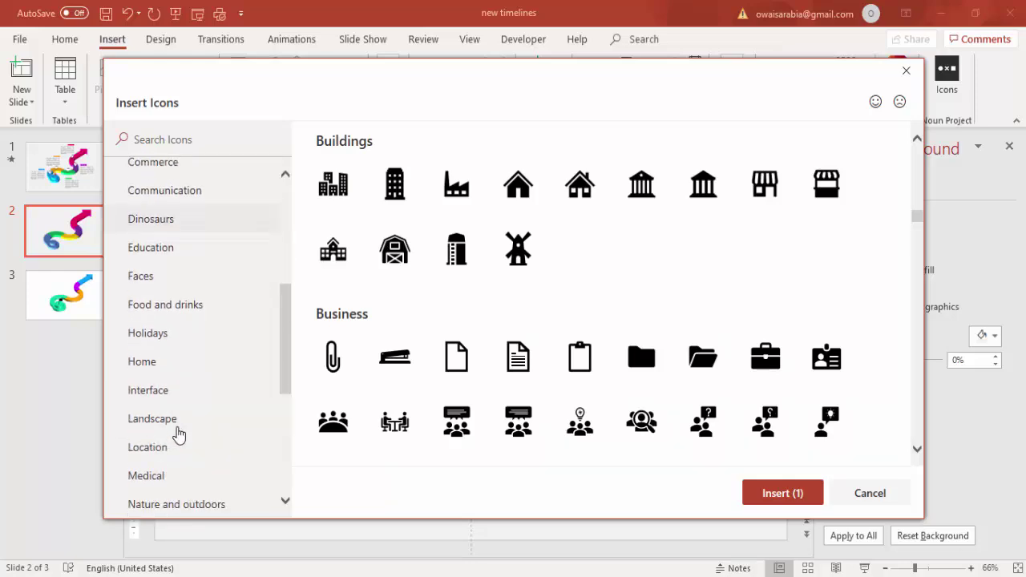
{"action": "scroll", "coordinate": [178, 434], "scroll_direction": "down", "scroll_amount": 2}
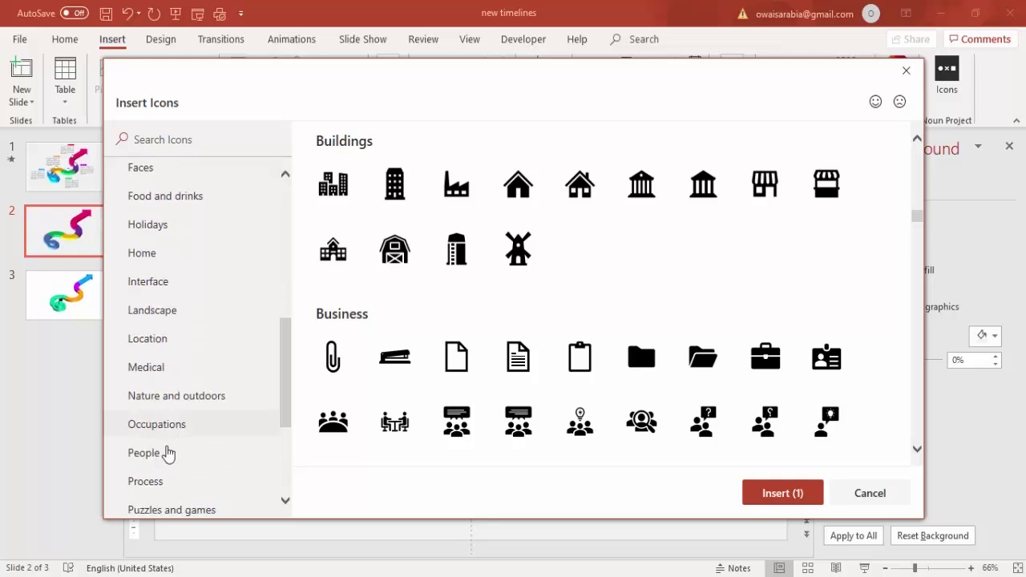
{"action": "left_click", "coordinate": [166, 452]}
{"action": "left_click", "coordinate": [160, 481]}
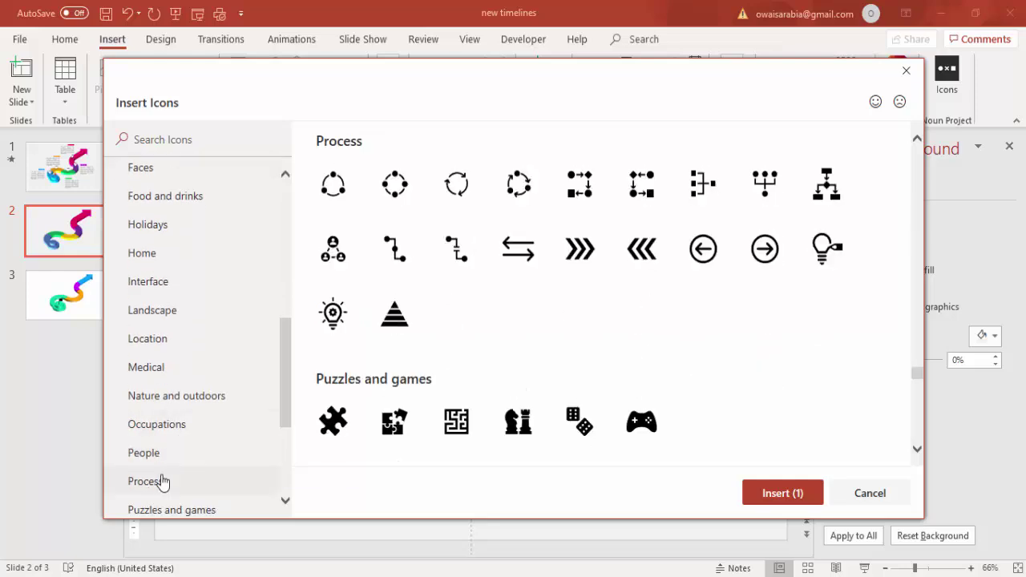
{"action": "scroll", "coordinate": [223, 396], "scroll_direction": "down", "scroll_amount": 3}
{"action": "scroll", "coordinate": [224, 390], "scroll_direction": "down", "scroll_amount": 4}
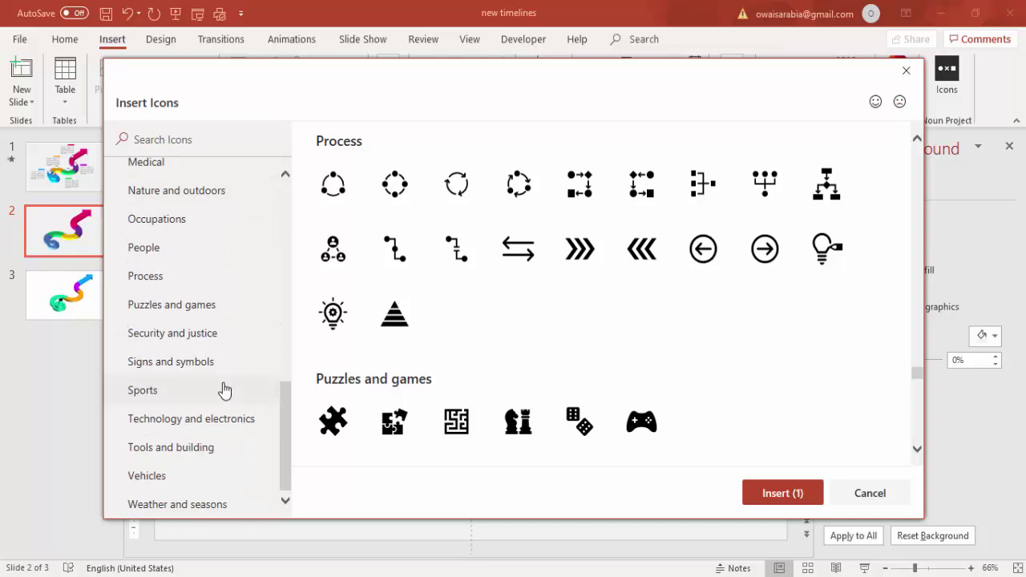
{"action": "left_click", "coordinate": [179, 457]}
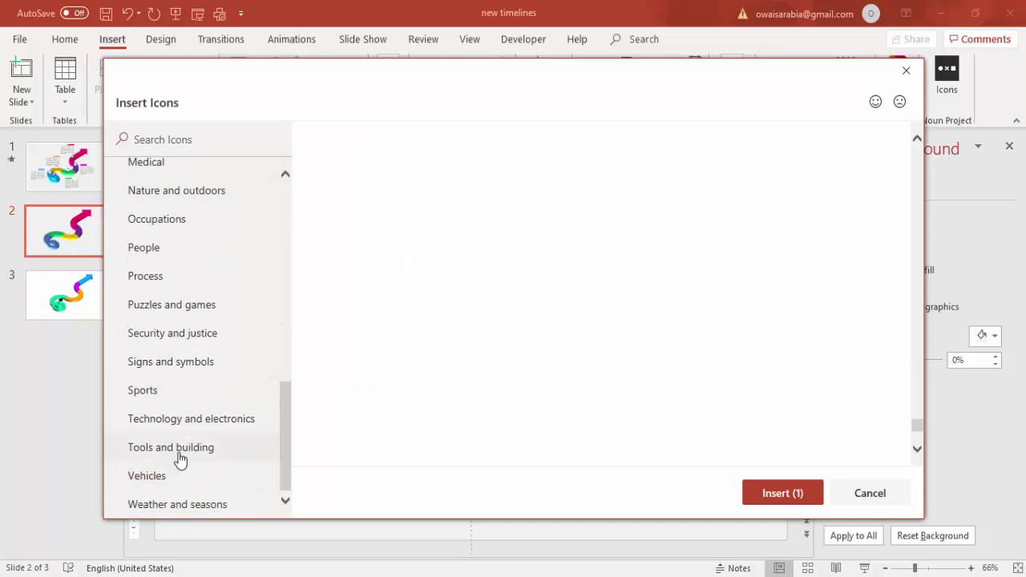
{"action": "left_click", "coordinate": [189, 425]}
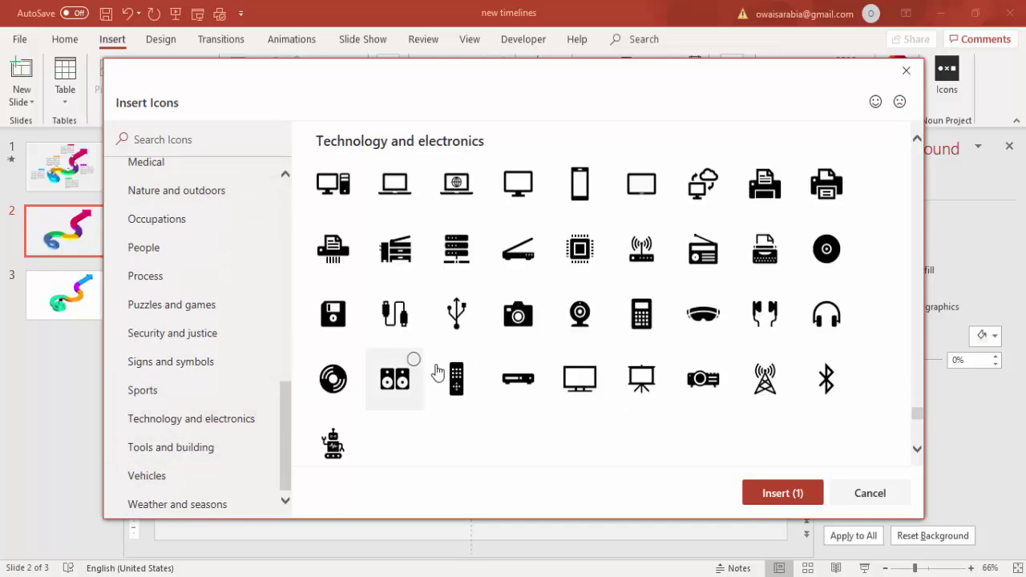
Examine the Home, Interface, Commerce and Business icon categories for more candidates.
{"action": "scroll", "coordinate": [206, 343], "scroll_direction": "up", "scroll_amount": 4}
{"action": "scroll", "coordinate": [206, 343], "scroll_direction": "up", "scroll_amount": 5}
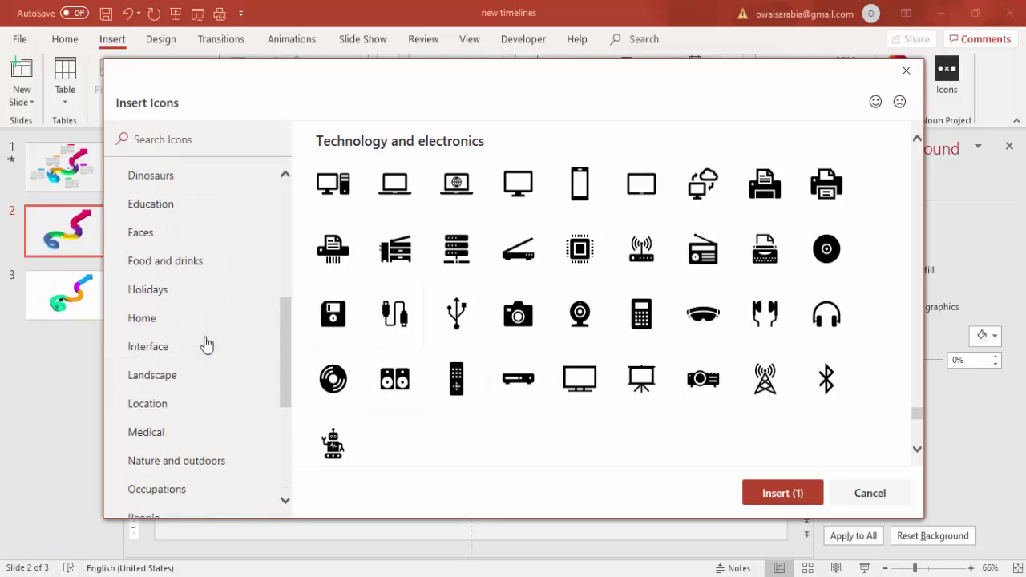
{"action": "left_click", "coordinate": [190, 321]}
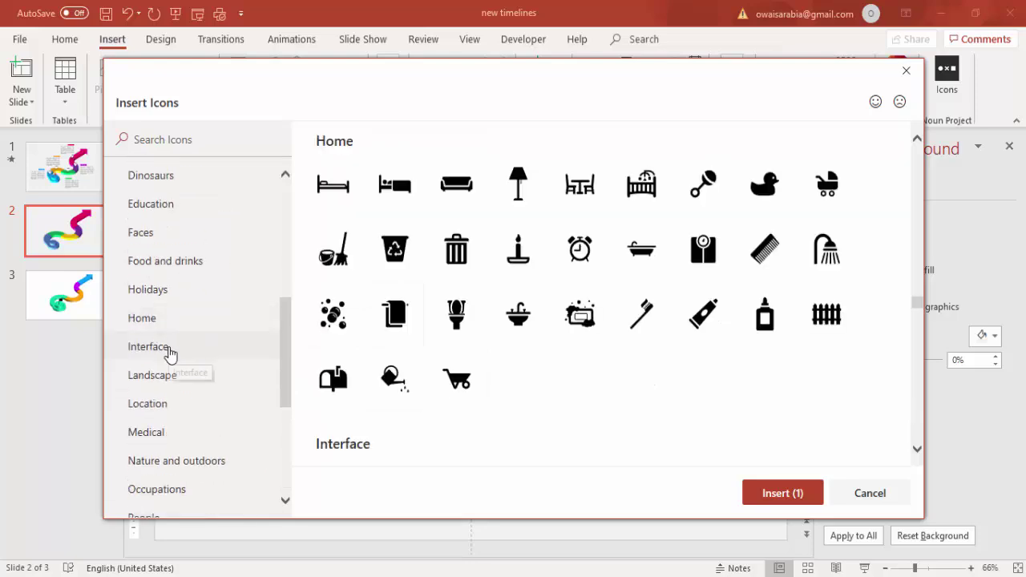
{"action": "left_click", "coordinate": [169, 351]}
{"action": "scroll", "coordinate": [172, 240], "scroll_direction": "up", "scroll_amount": 2}
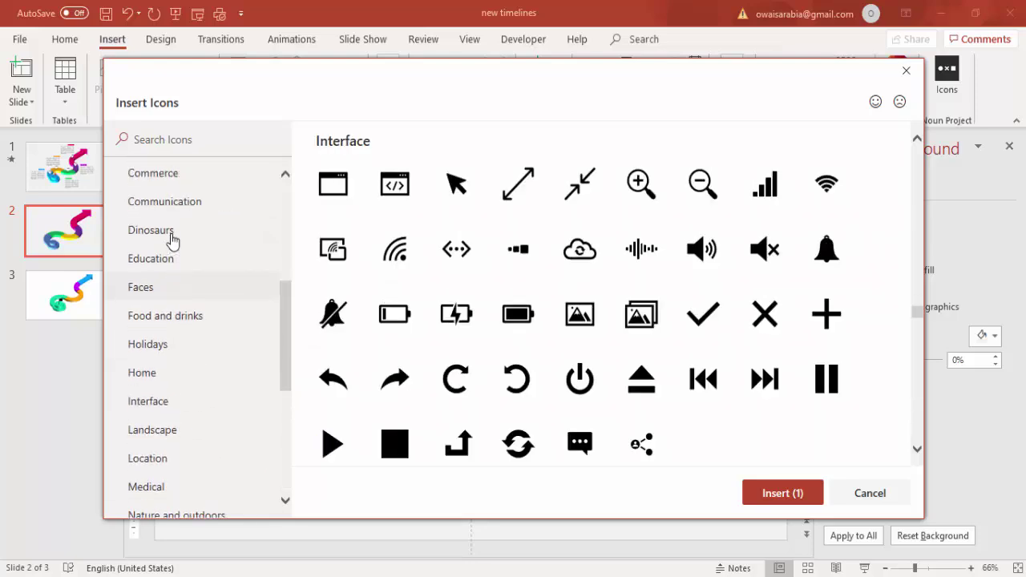
{"action": "scroll", "coordinate": [168, 240], "scroll_direction": "up", "scroll_amount": 2}
{"action": "left_click", "coordinate": [165, 233]}
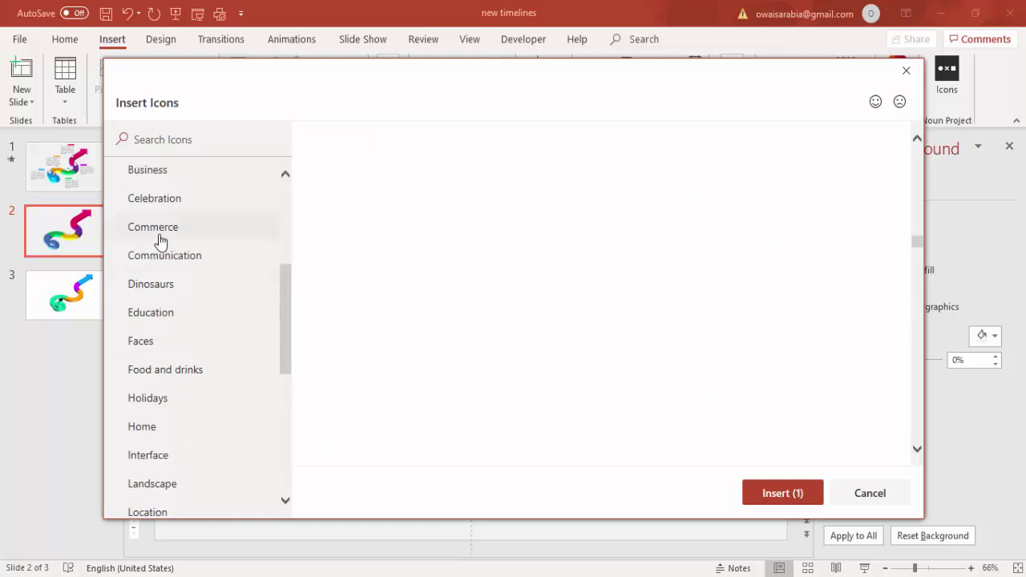
{"action": "left_click", "coordinate": [166, 180]}
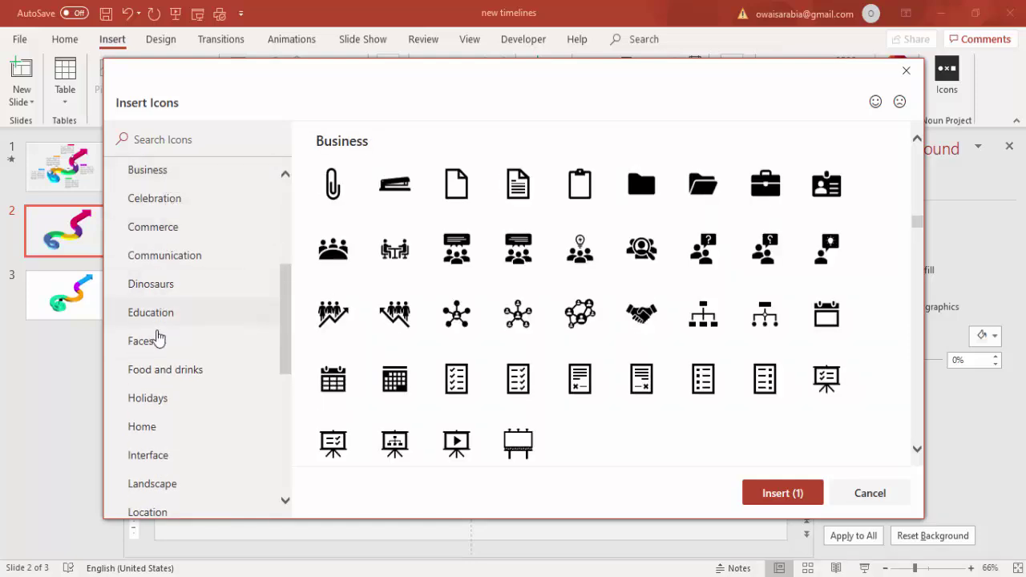
Add the first columned bank icon from the Buildings category to the icons marked for insertion.
{"action": "scroll", "coordinate": [157, 336], "scroll_direction": "up", "scroll_amount": 3}
{"action": "scroll", "coordinate": [158, 338], "scroll_direction": "up", "scroll_amount": 5}
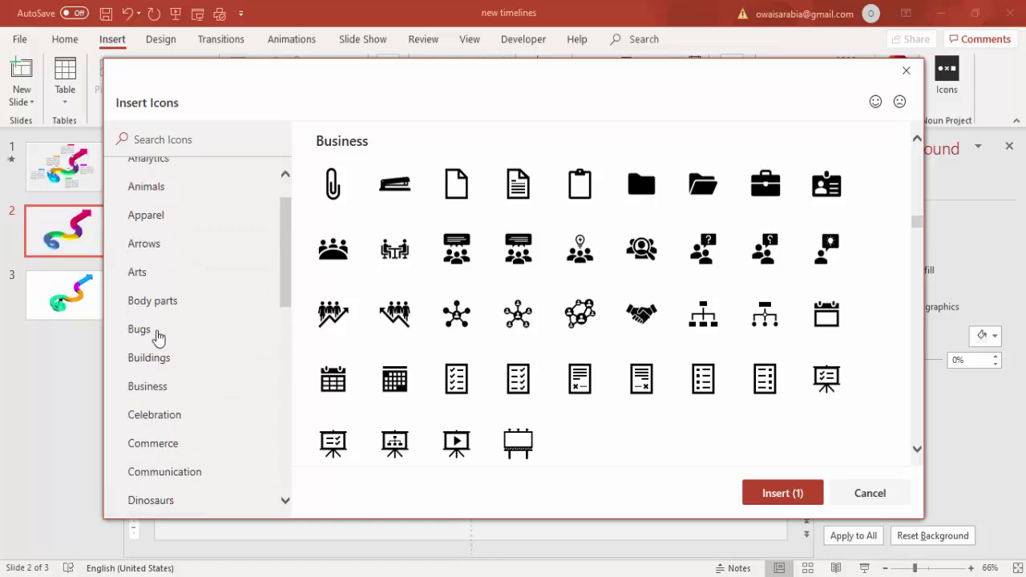
{"action": "scroll", "coordinate": [158, 338], "scroll_direction": "up", "scroll_amount": 1}
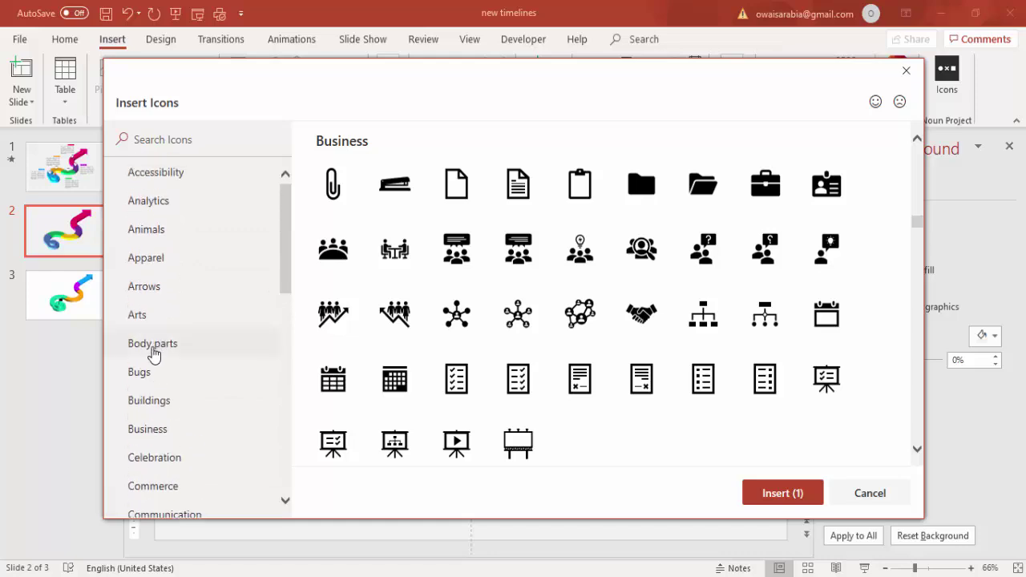
{"action": "left_click", "coordinate": [154, 298]}
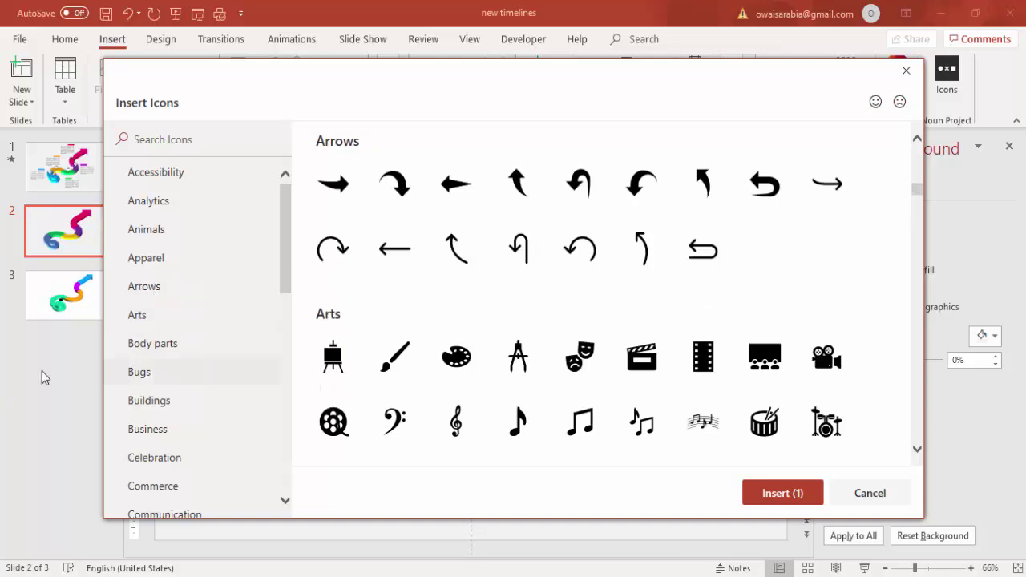
{"action": "left_click", "coordinate": [182, 405]}
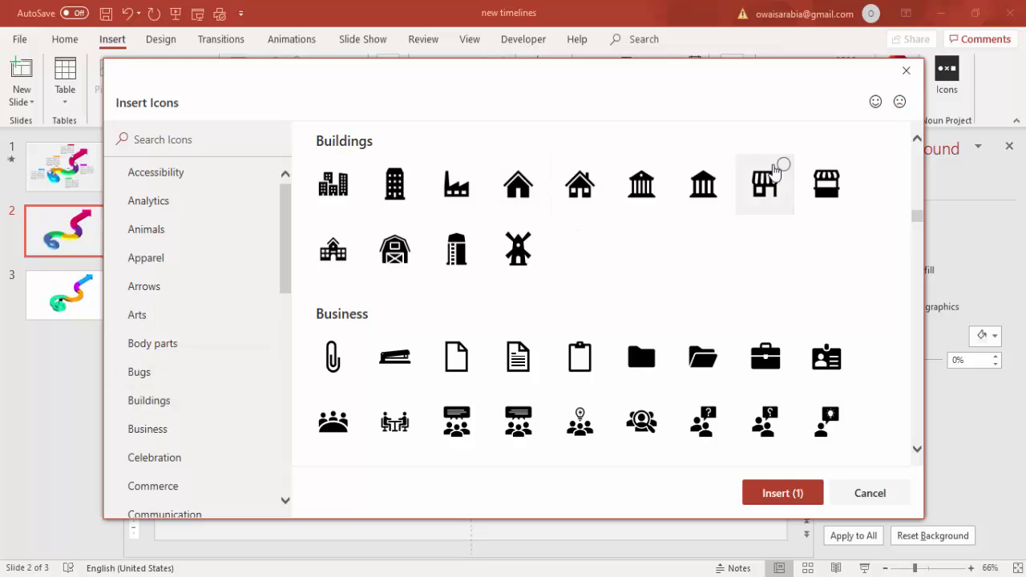
{"action": "left_click", "coordinate": [644, 188]}
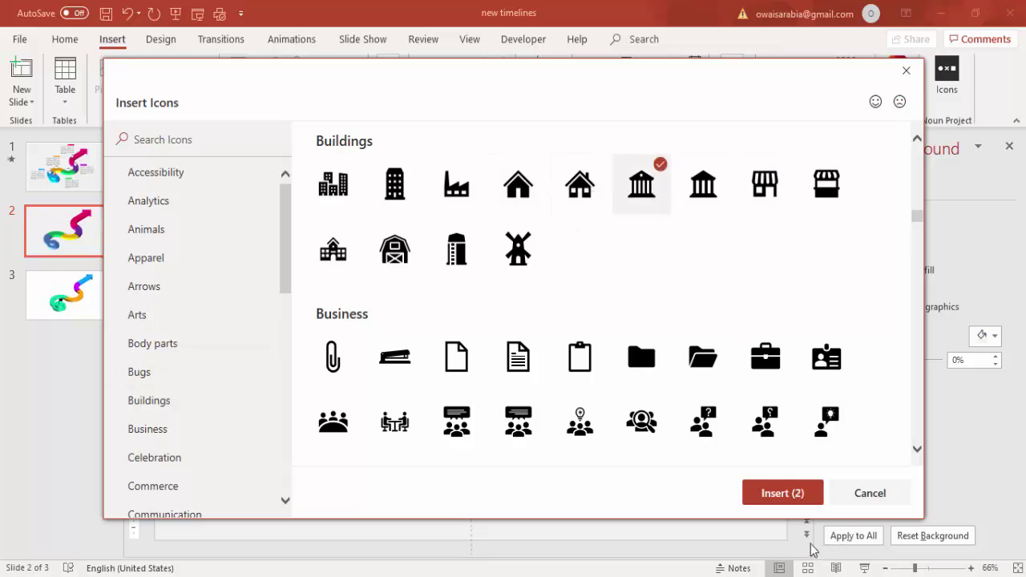